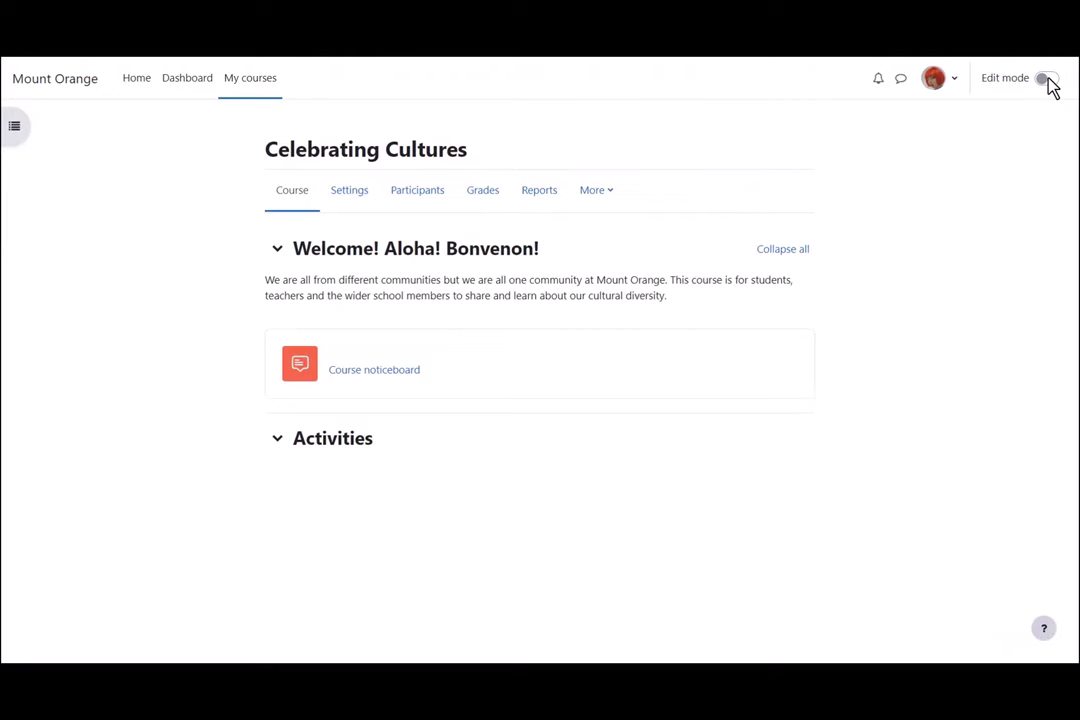
With editing on, add a new Workshop activity to the Celebrating Cultures course.
left_click(1046, 79)
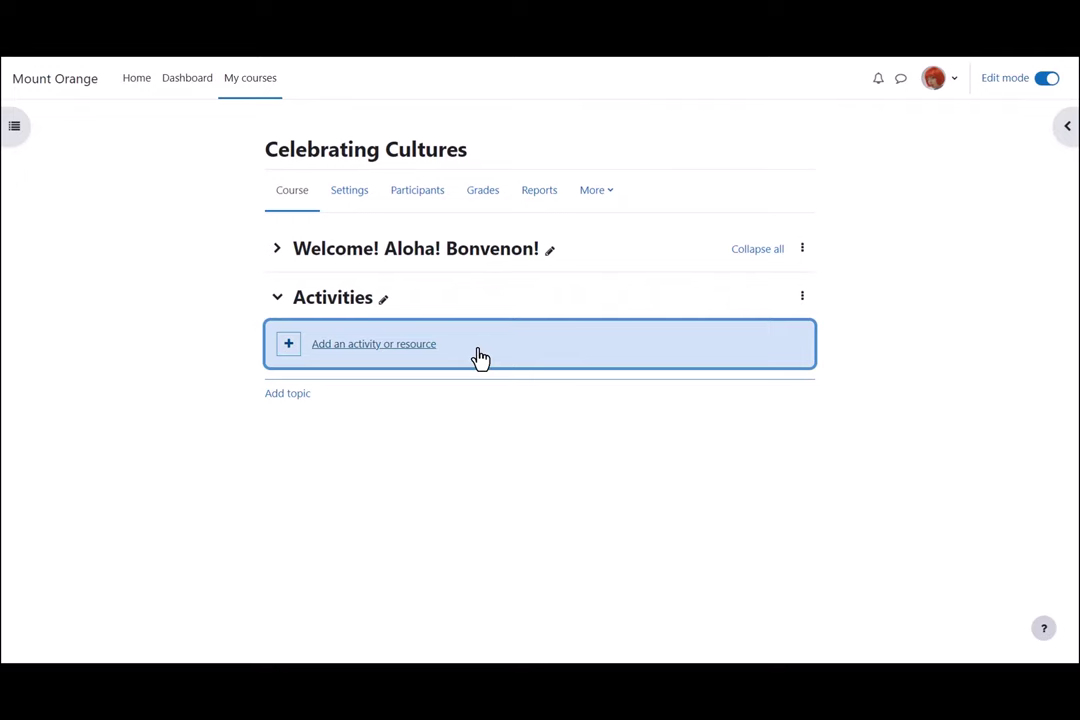
left_click(480, 358)
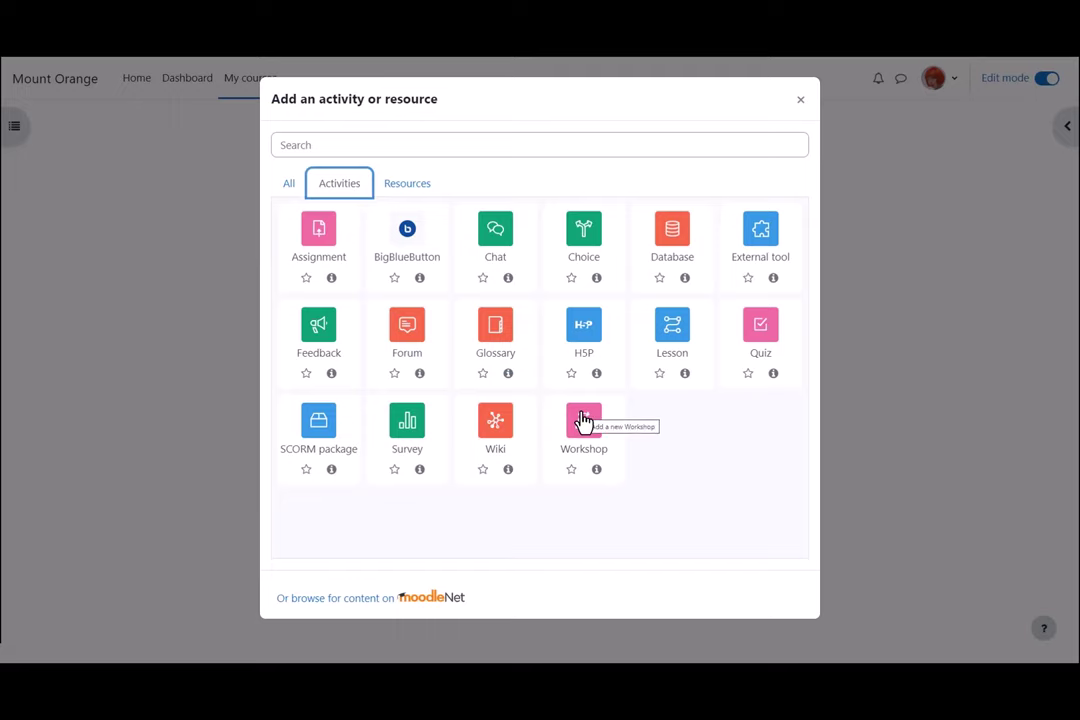
left_click(597, 470)
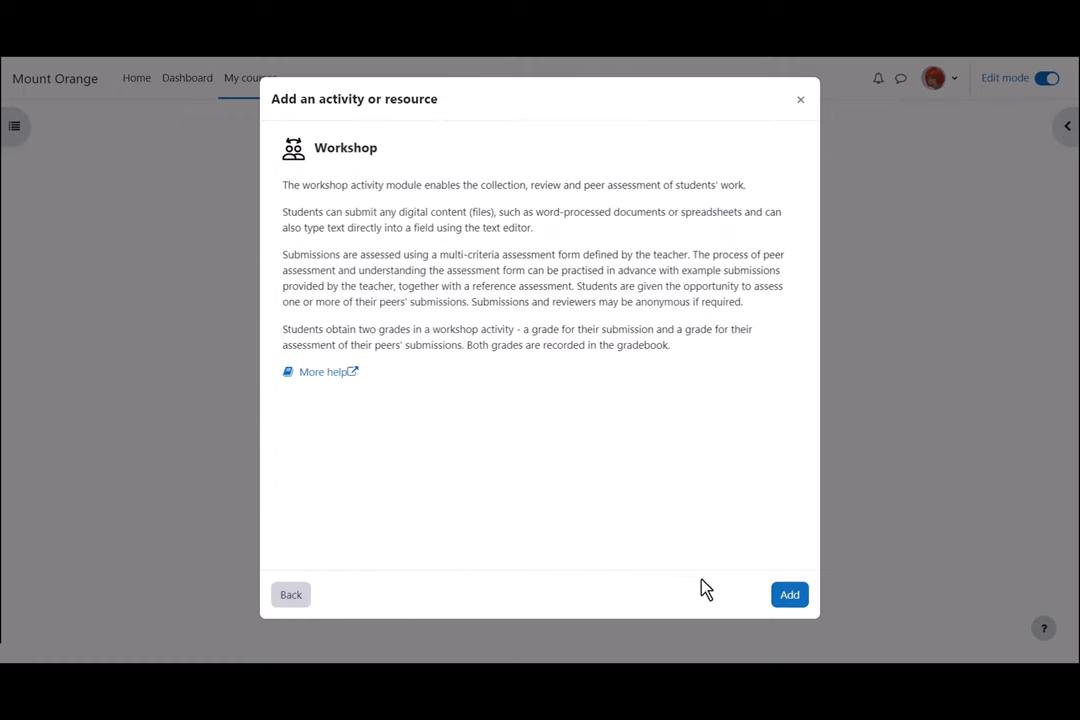
left_click(804, 603)
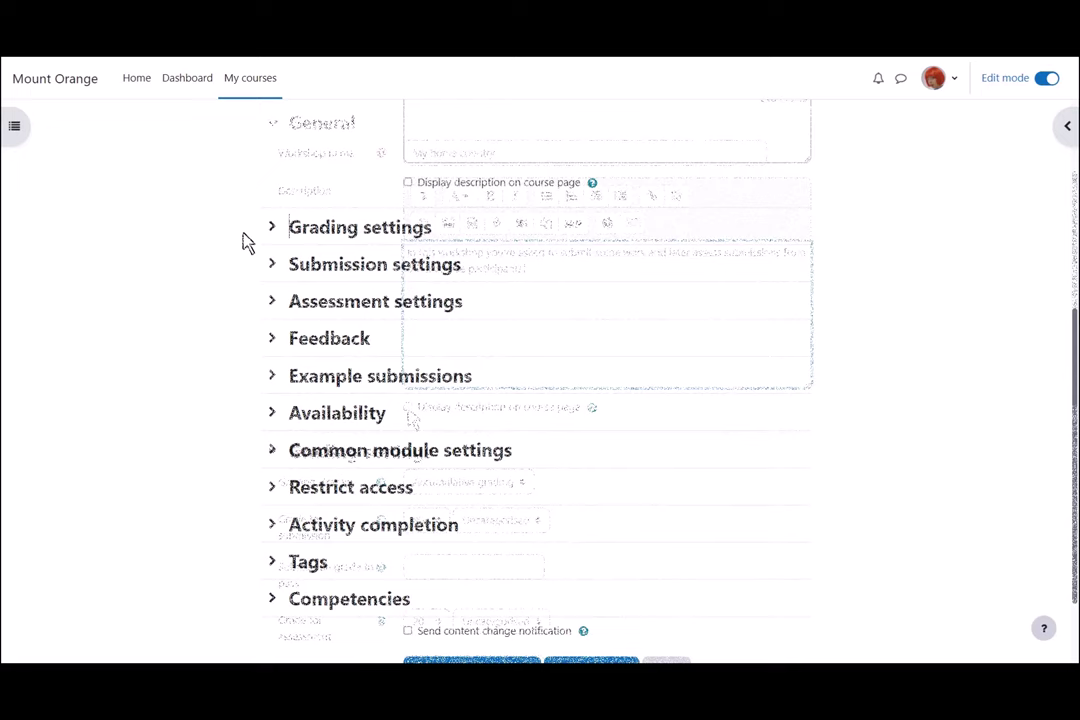
Choose Number of errors as the grading strategy in Grading settings.
left_click(275, 231)
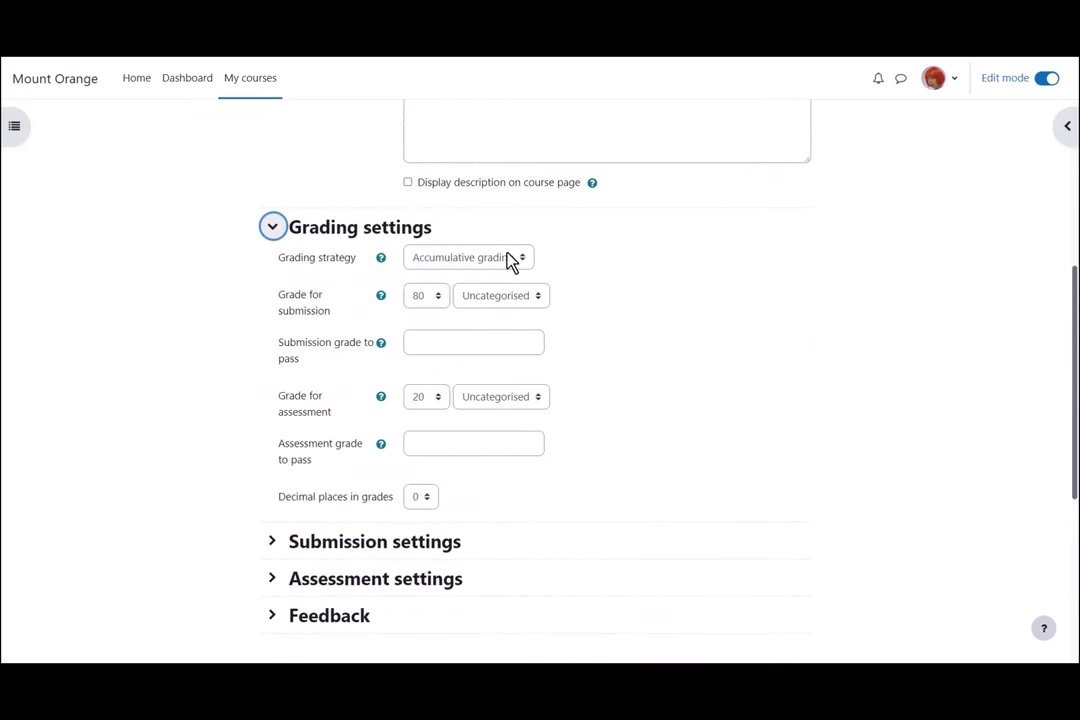
left_click(512, 259)
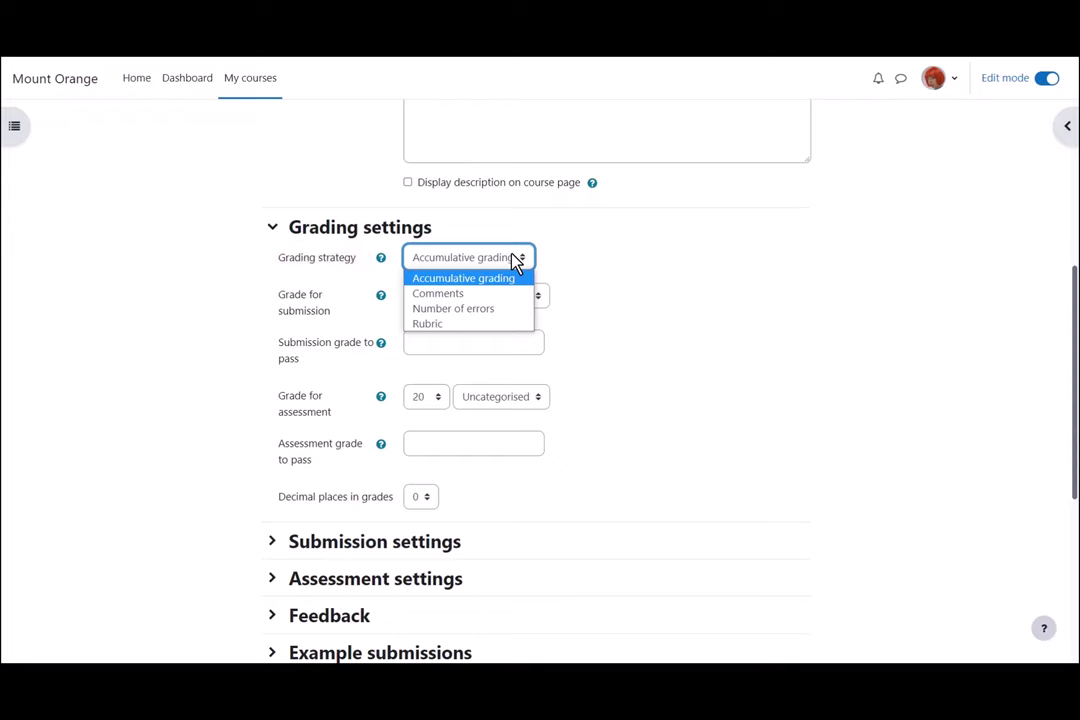
left_click(512, 309)
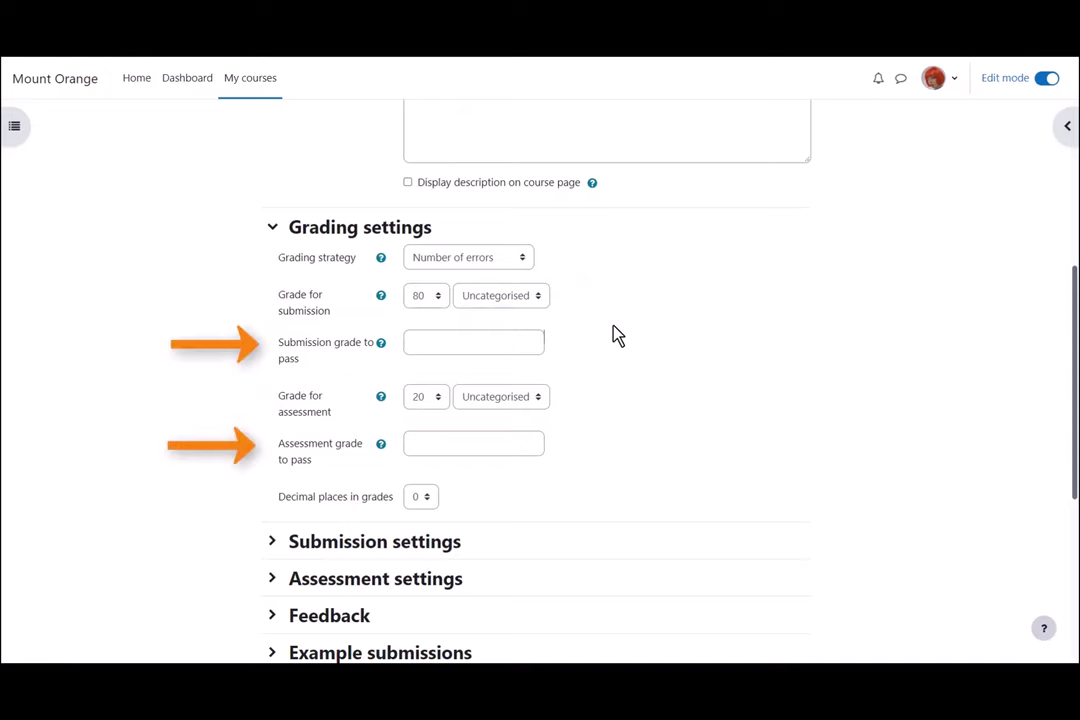
left_click(272, 228)
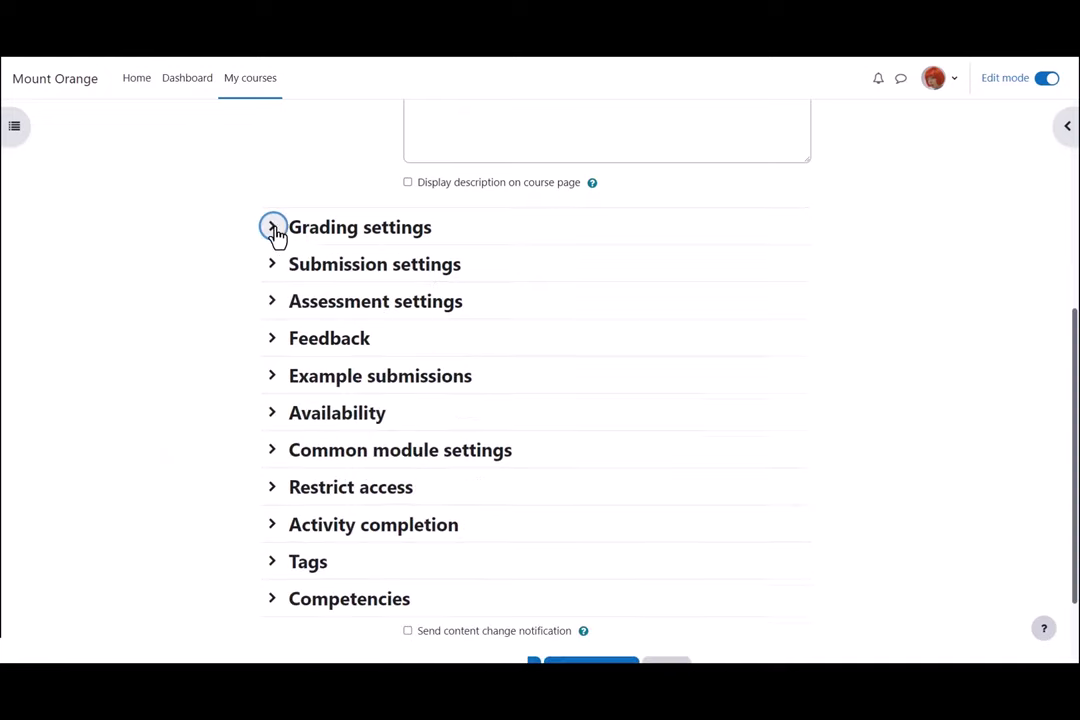
left_click(273, 265)
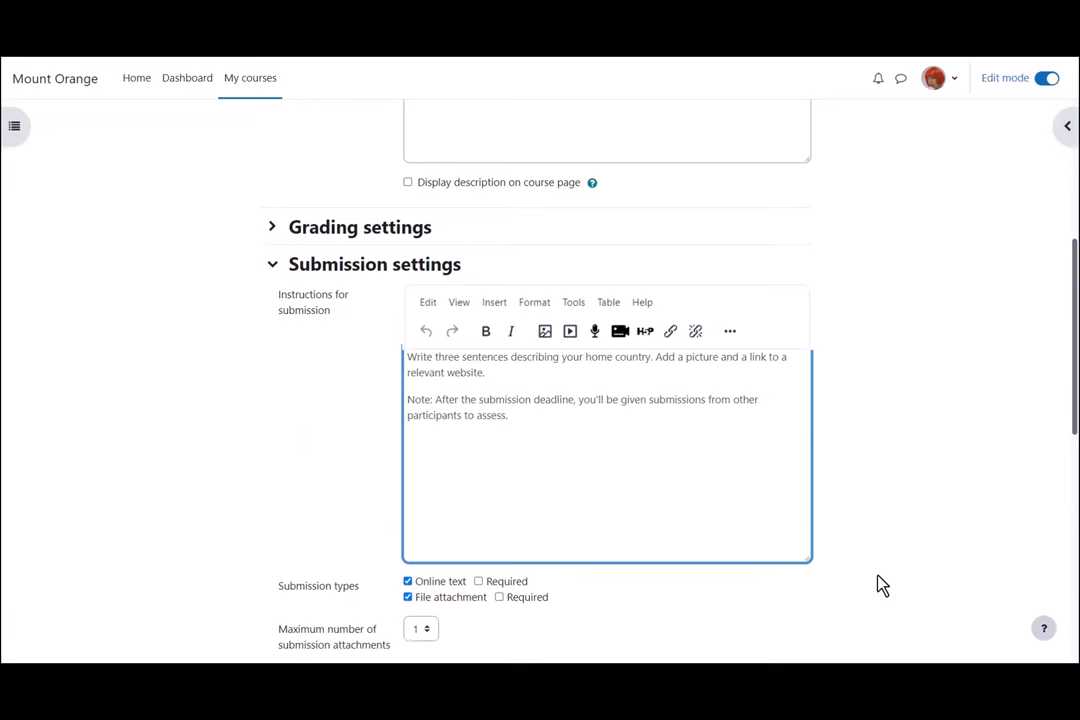
scroll(951, 528, "down", 3)
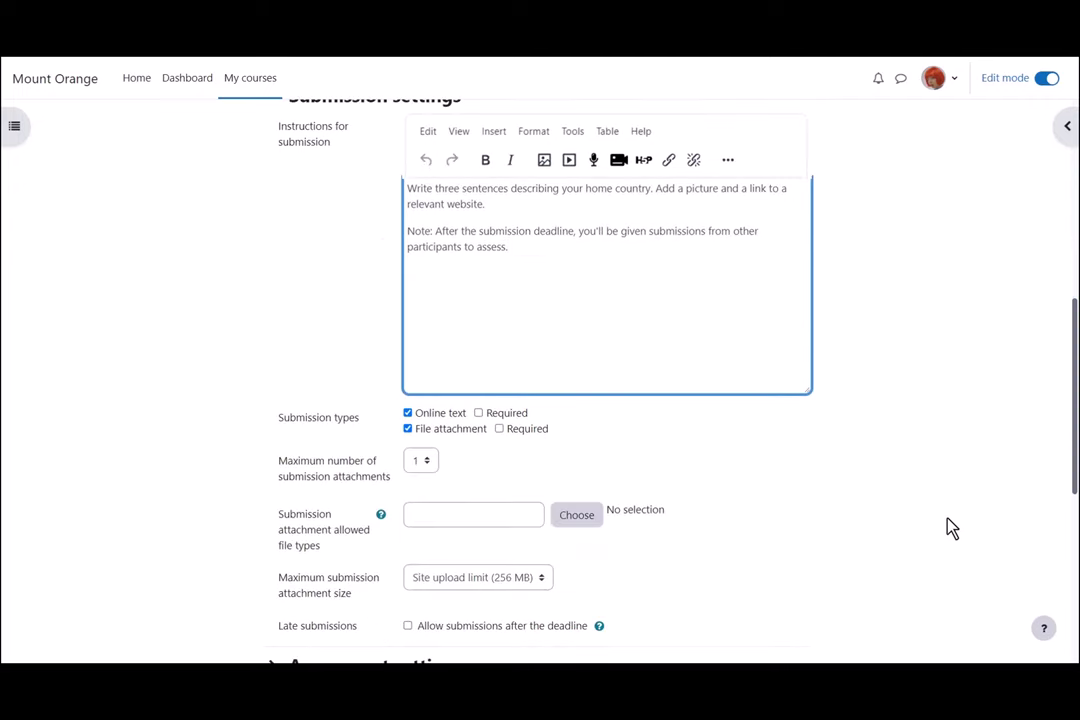
scroll(950, 528, "down", 2)
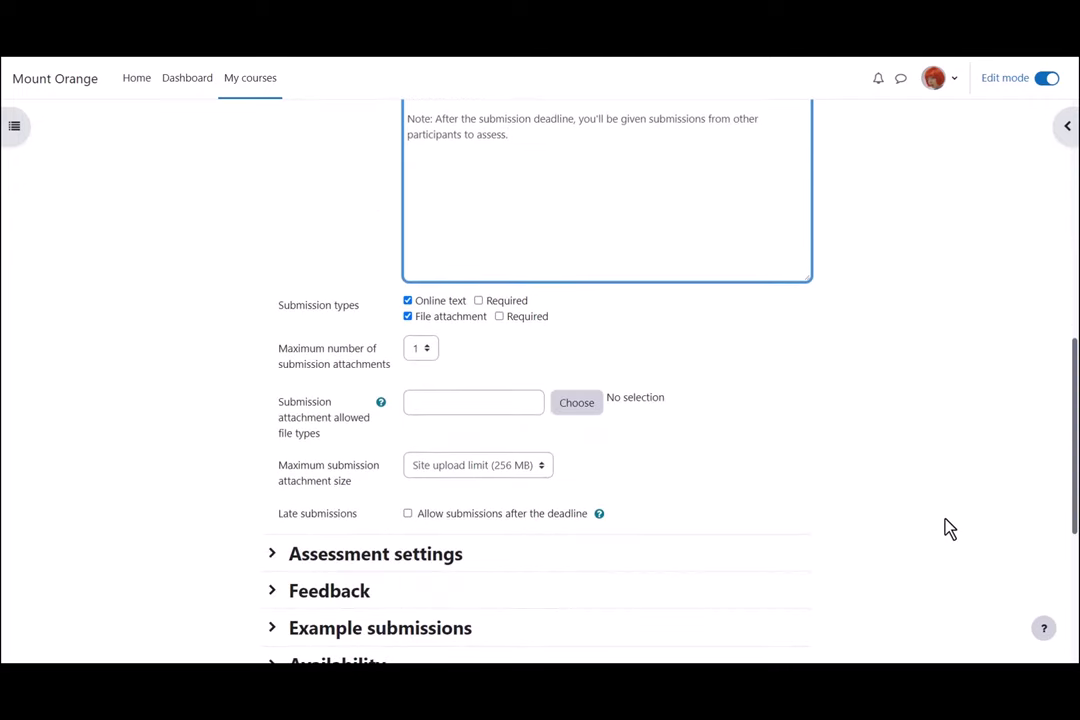
scroll(950, 528, "down", 1)
scroll(950, 528, "down", 1)
scroll(950, 528, "down", 1)
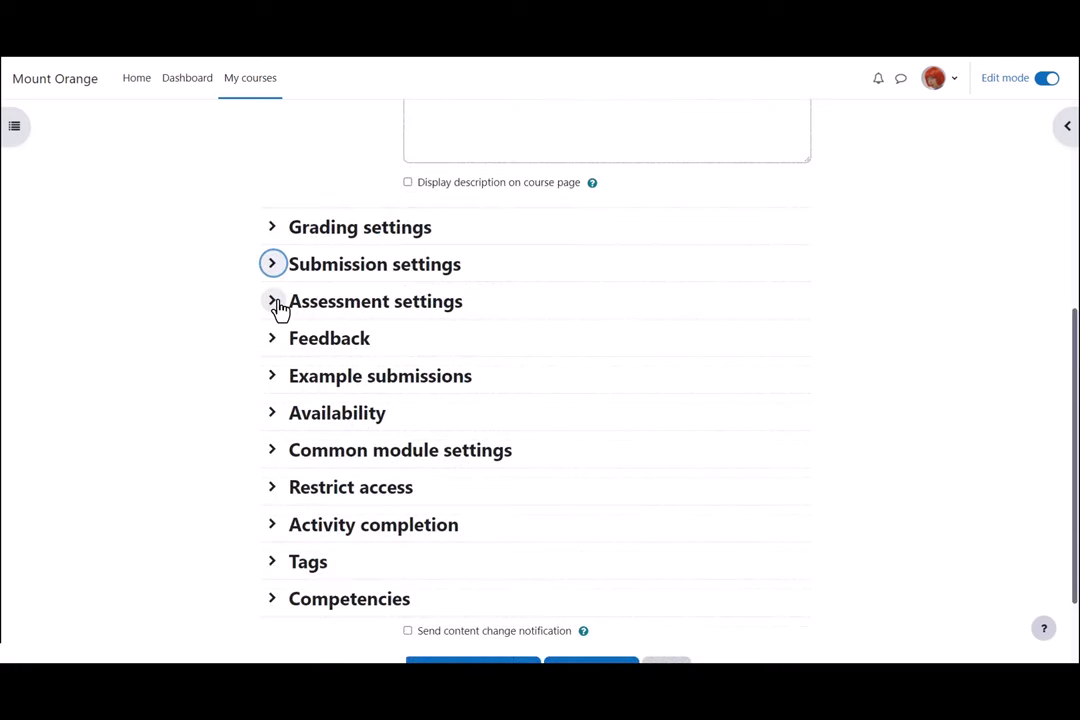
Enter assessment instructions: 'Check whether the submission contains the items mentioned in the instructions.'.
left_click(274, 303)
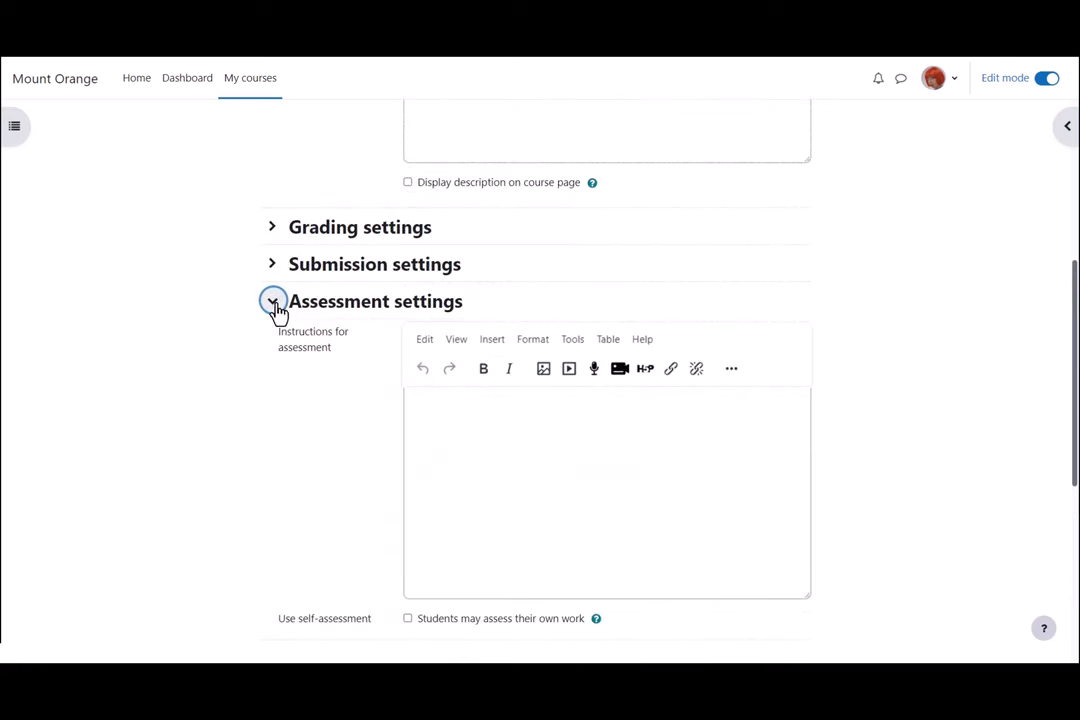
left_click(483, 420)
type("Check whether the submission contains the items mentioned in the instructions.")
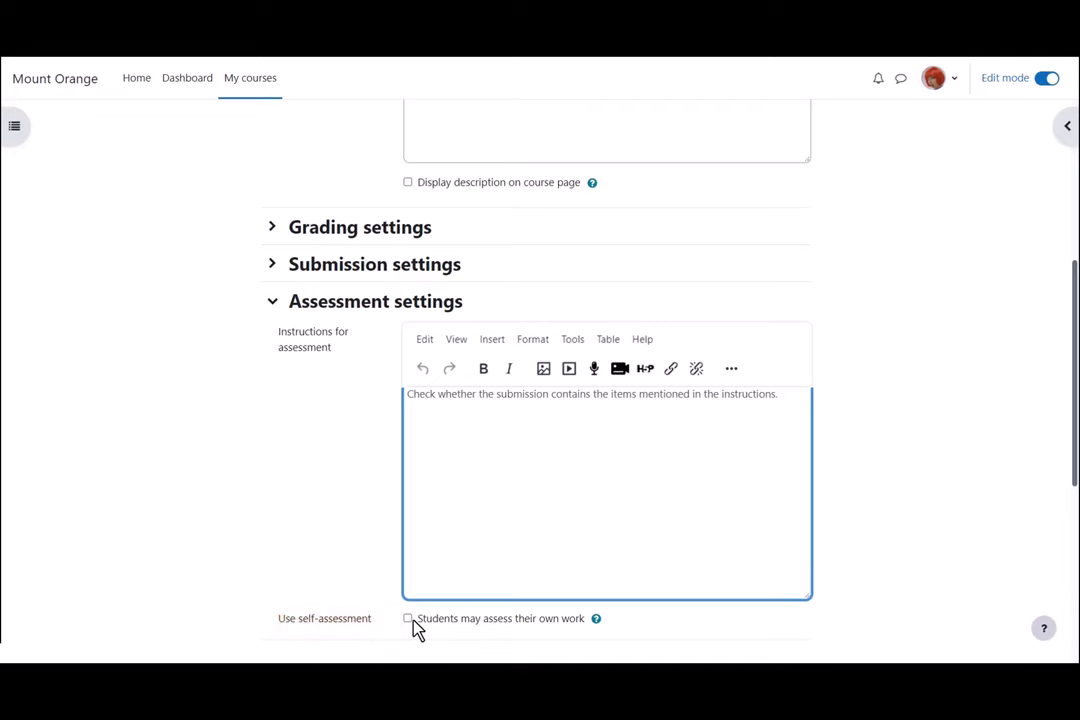
left_click(272, 301)
Paste the prepared thank-you conclusion explaining both grades into the Feedback section.
left_click(272, 338)
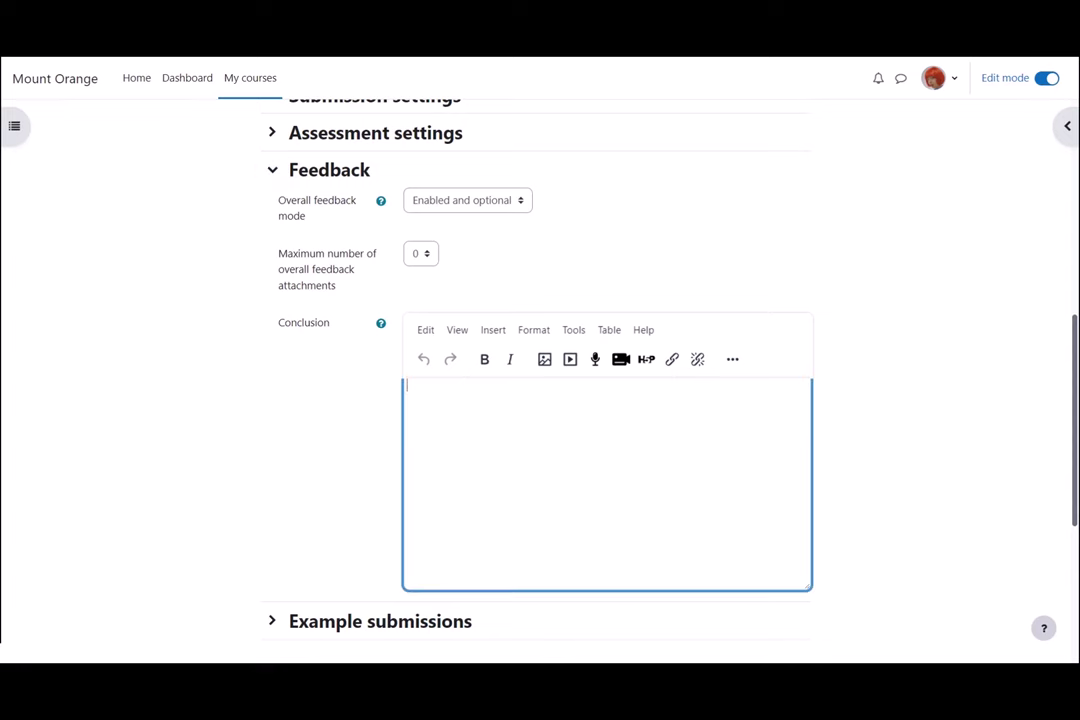
key("ctrl+v")
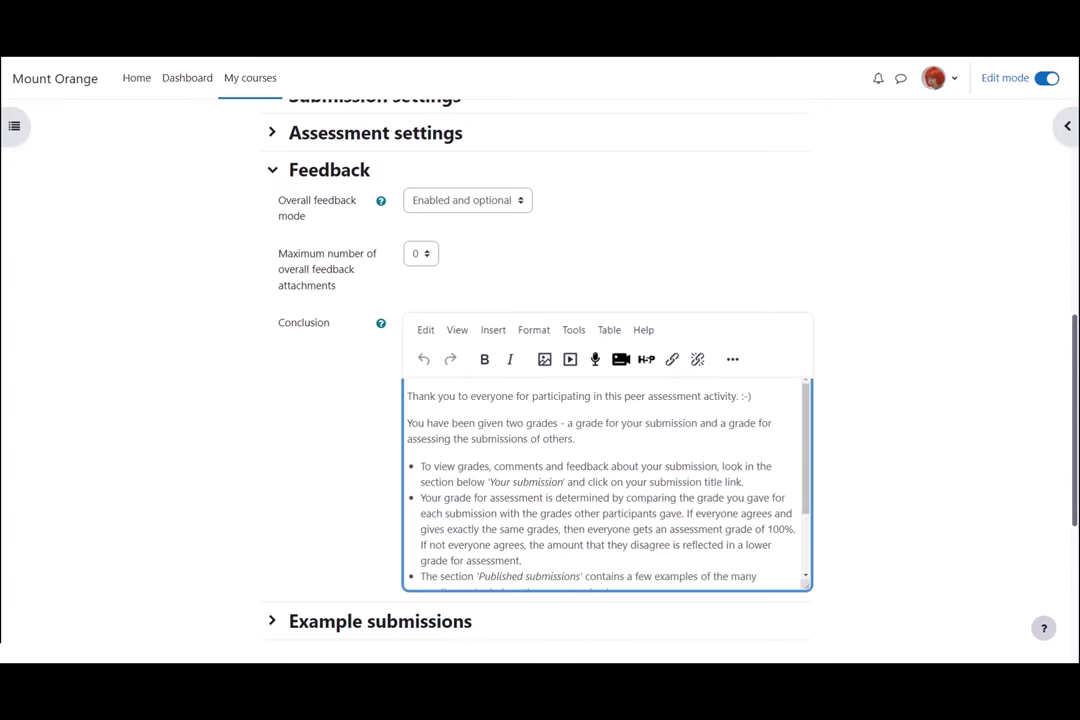
scroll(471, 640, "down", 1)
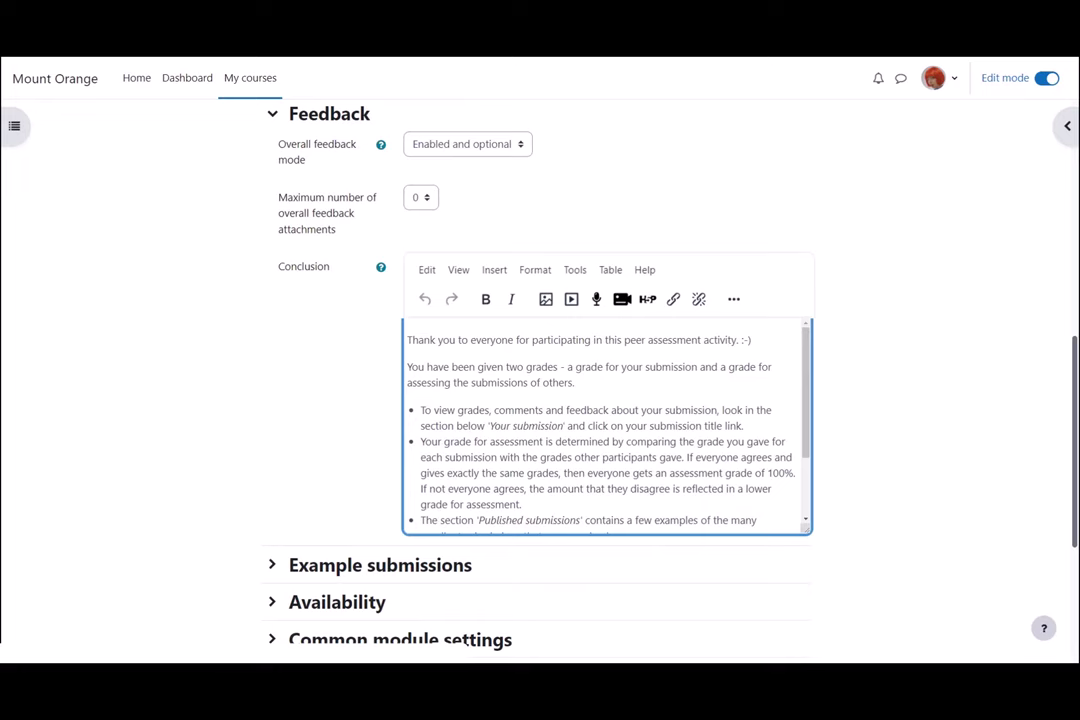
left_click(273, 116)
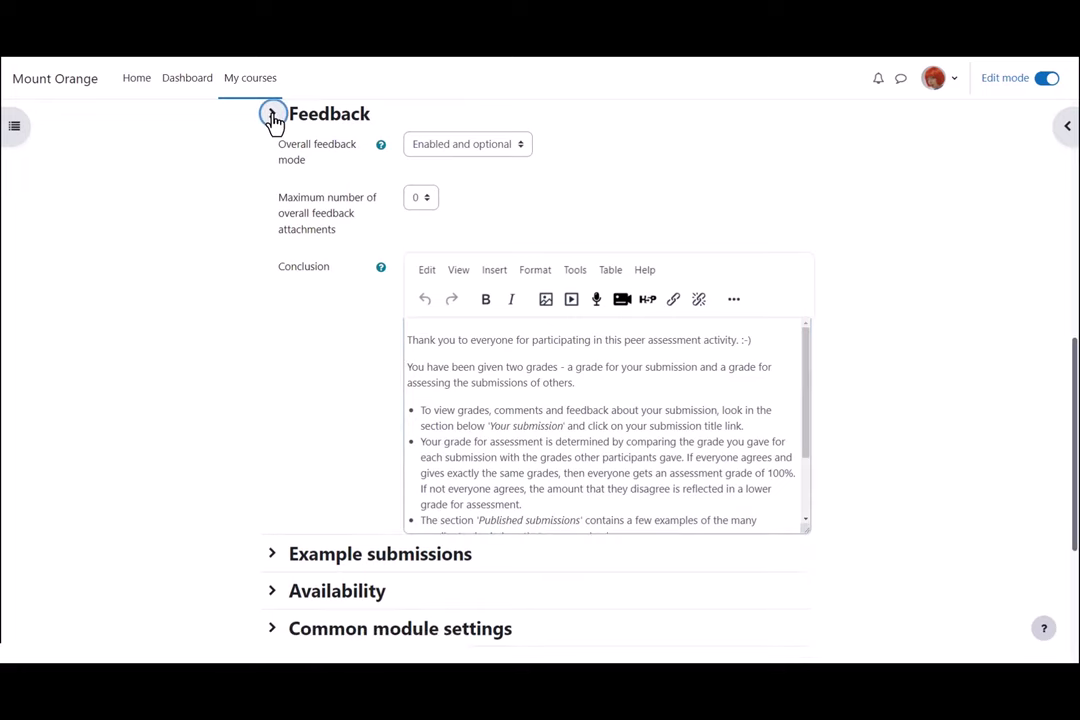
Enable example submissions, keeping their assessment mode voluntary.
left_click(272, 268)
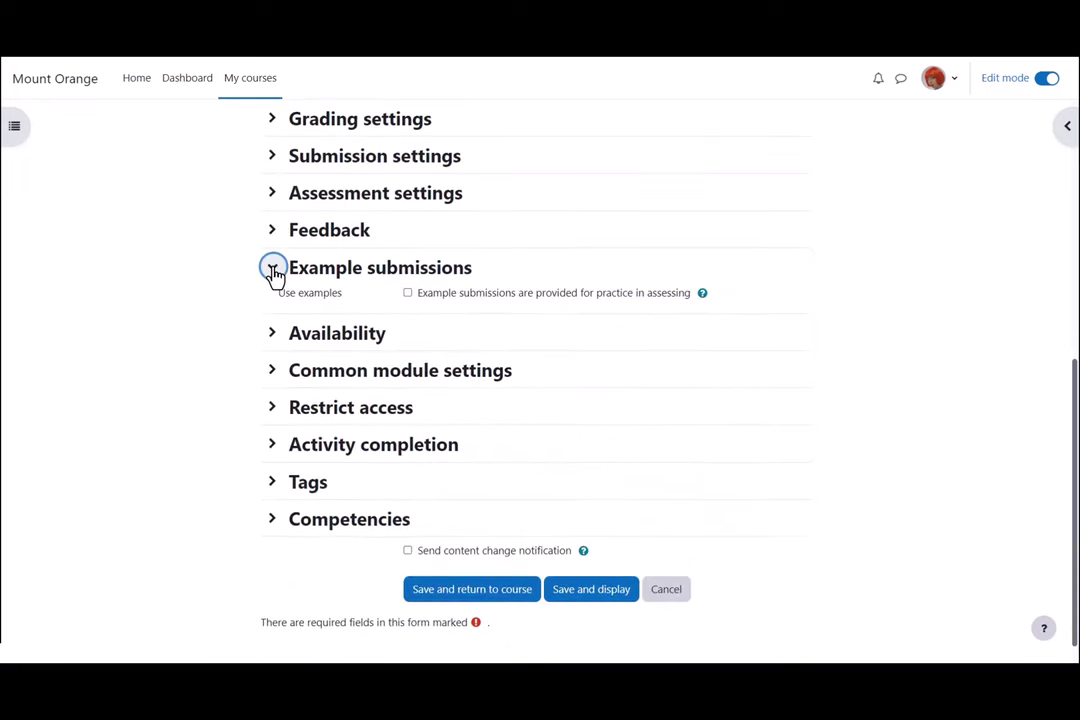
left_click(407, 293)
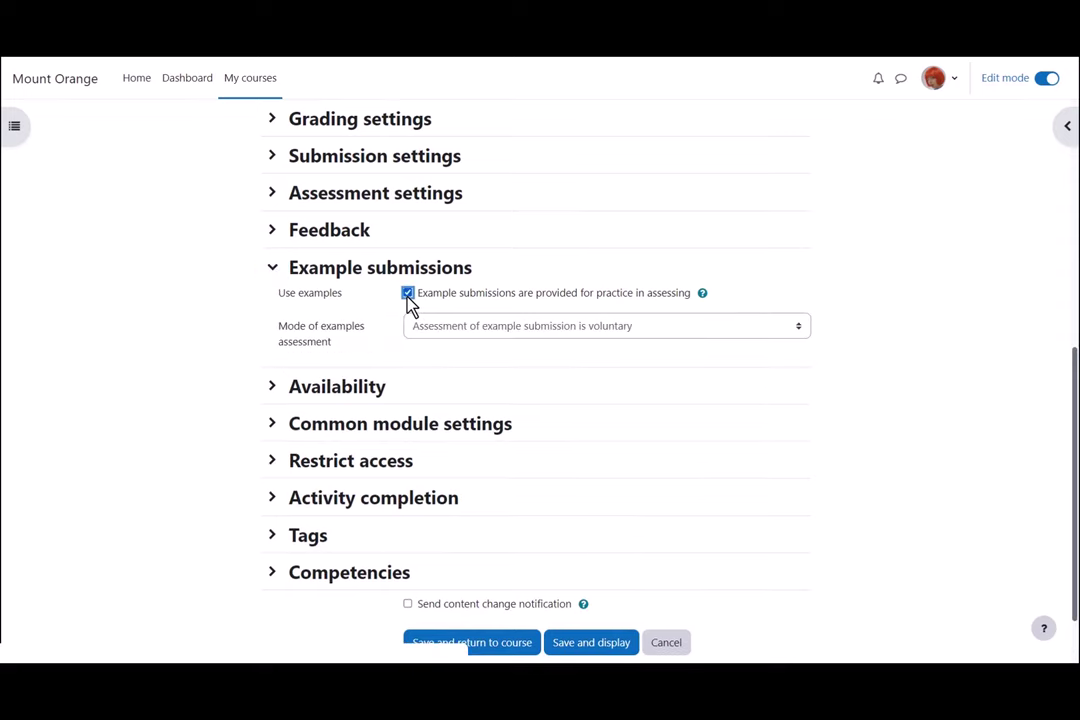
left_click(804, 332)
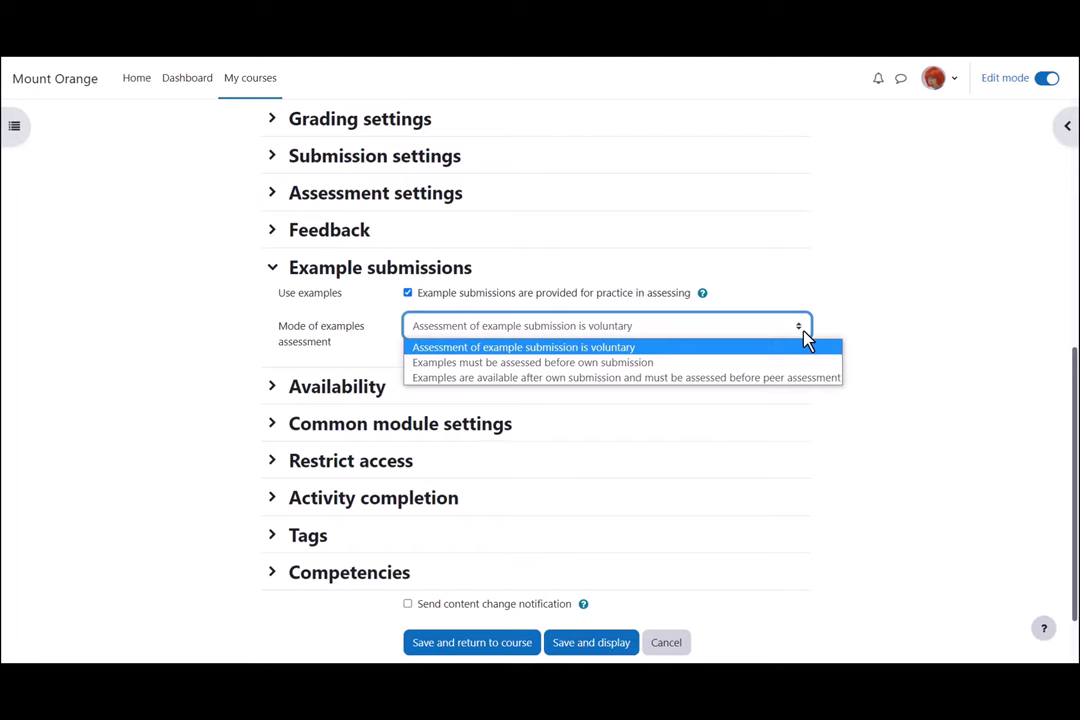
left_click(804, 332)
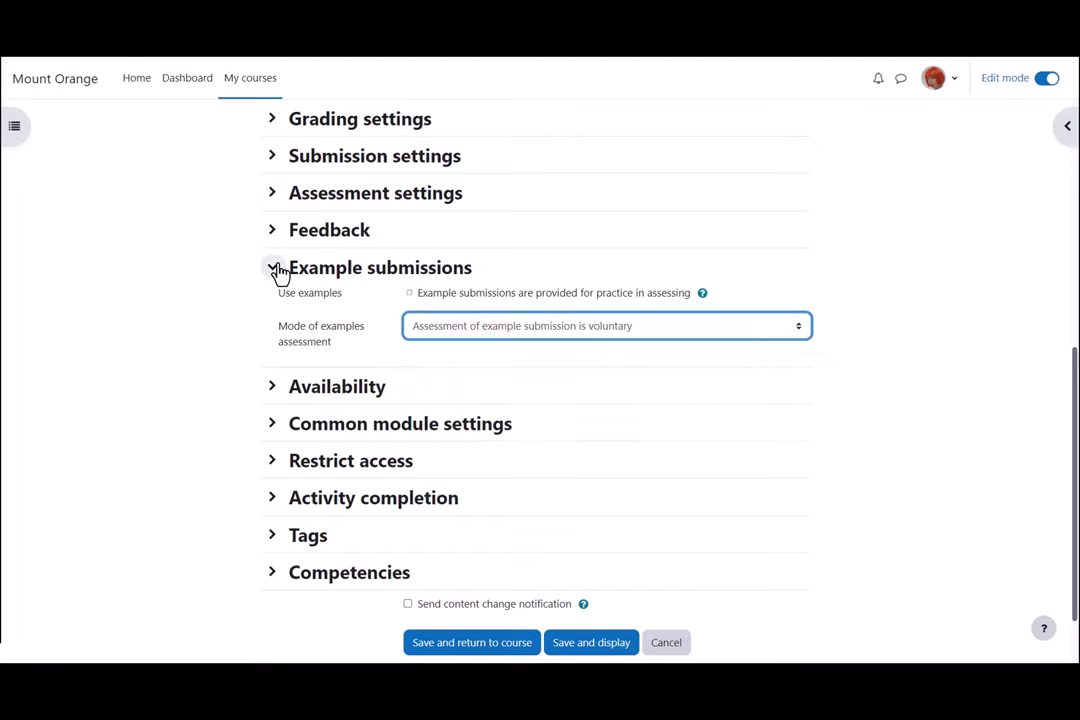
left_click(277, 270)
Enable the 16 May 11:55 submission start and 22 May 13:00 deadline with automatic phase switch.
left_click(273, 306)
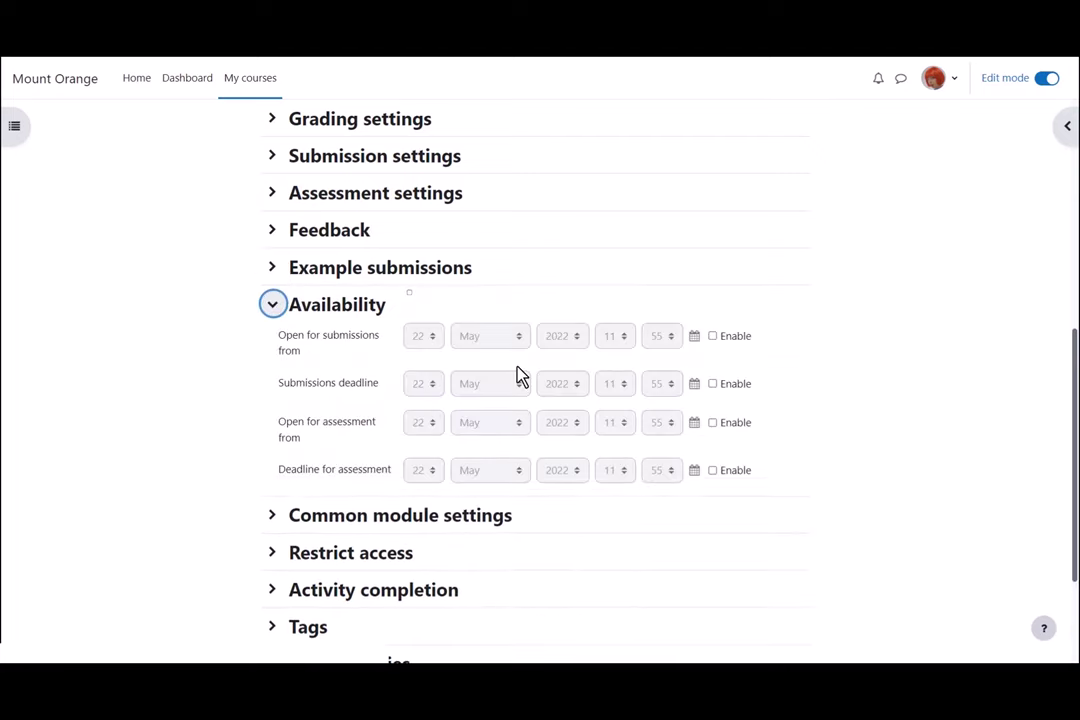
left_click(712, 336)
left_click(712, 383)
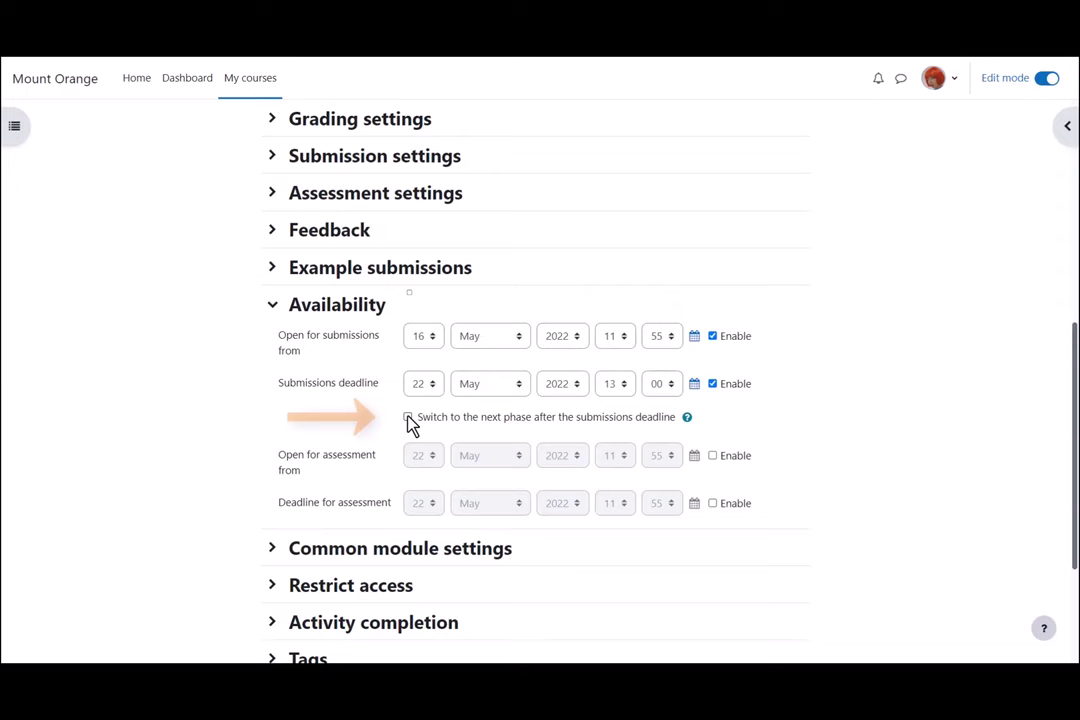
left_click(408, 418)
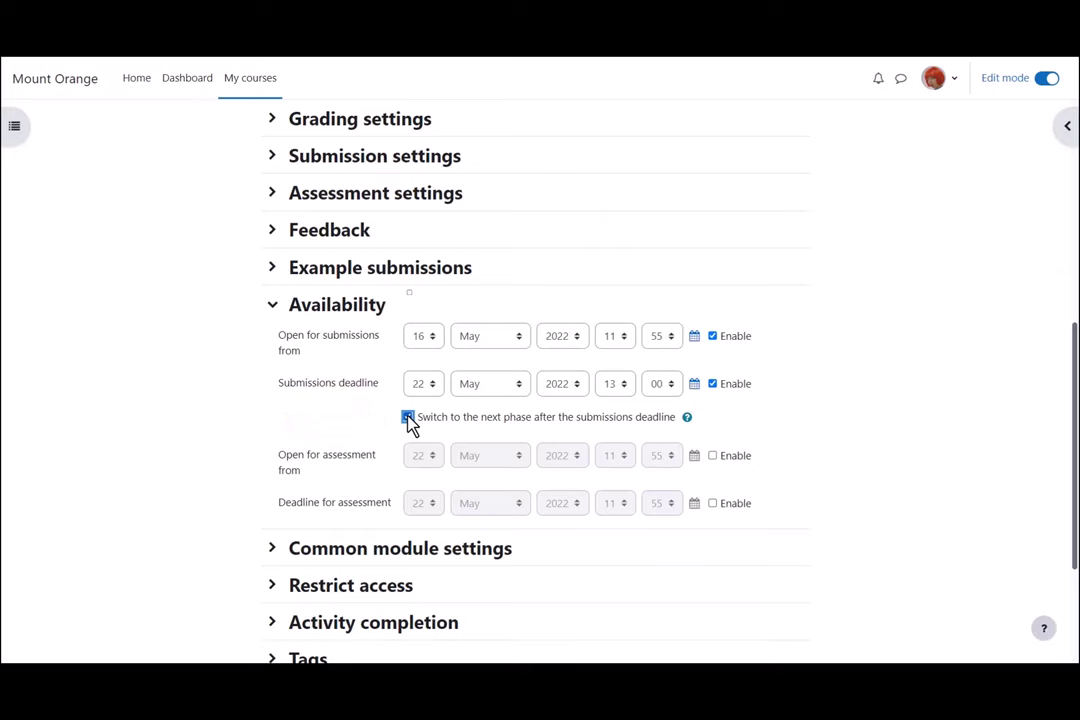
left_click(272, 304)
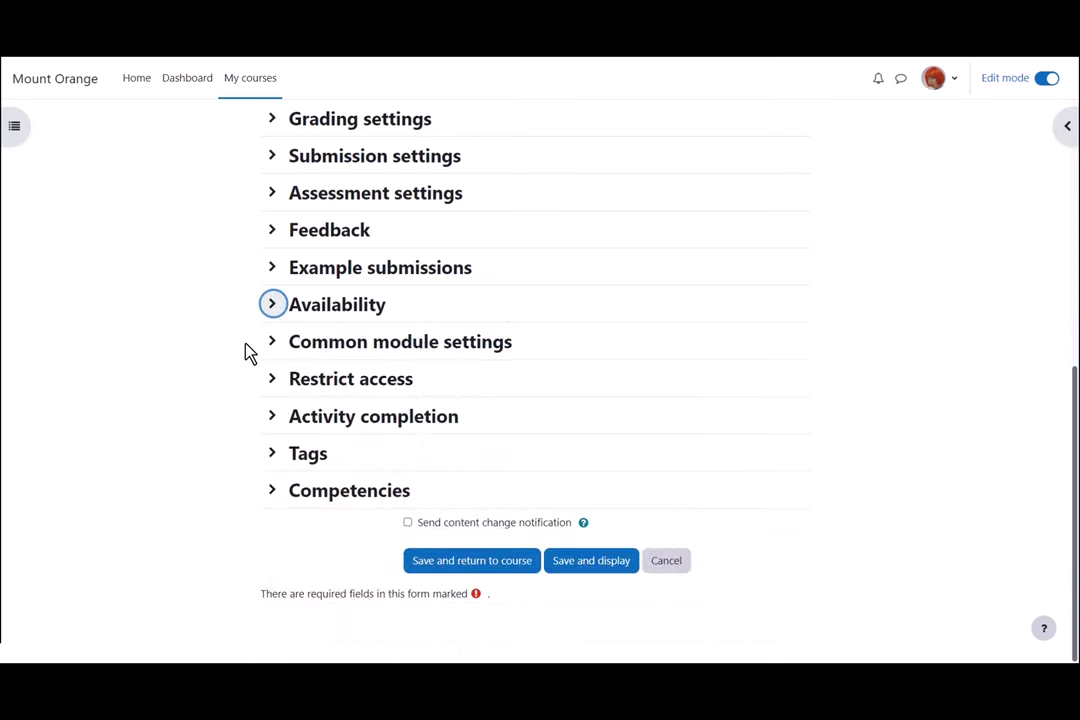
Set completion to 'when conditions are met', require a Submission grade, and drop Require view.
left_click(272, 416)
scroll(262, 418, "down", 1)
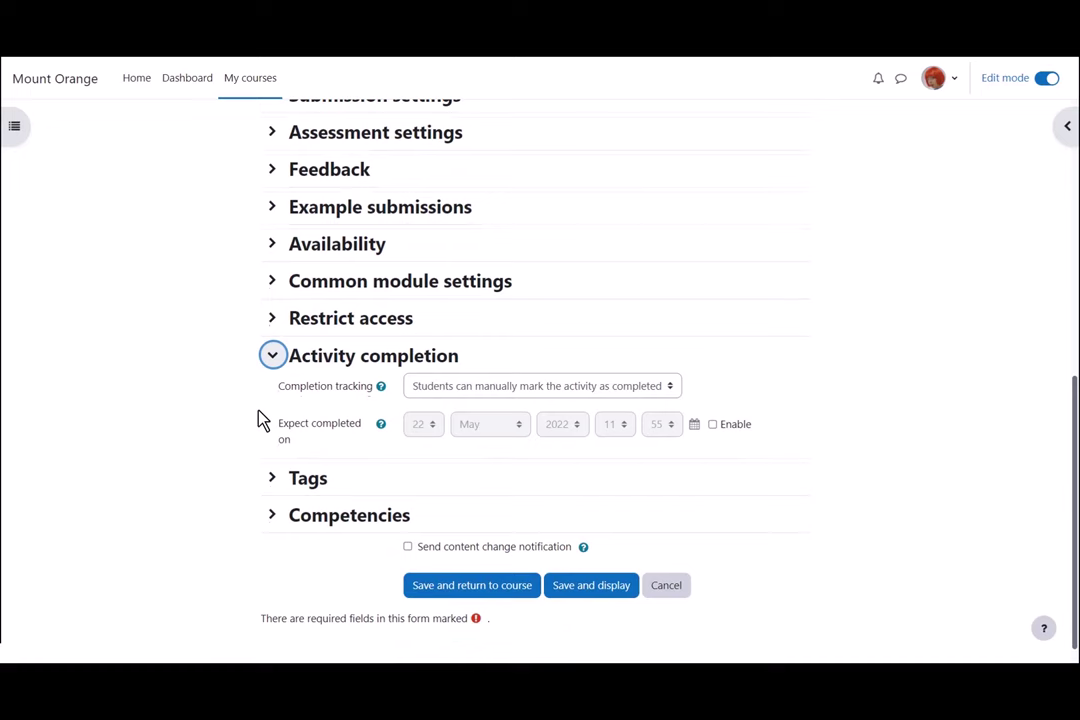
left_click(675, 366)
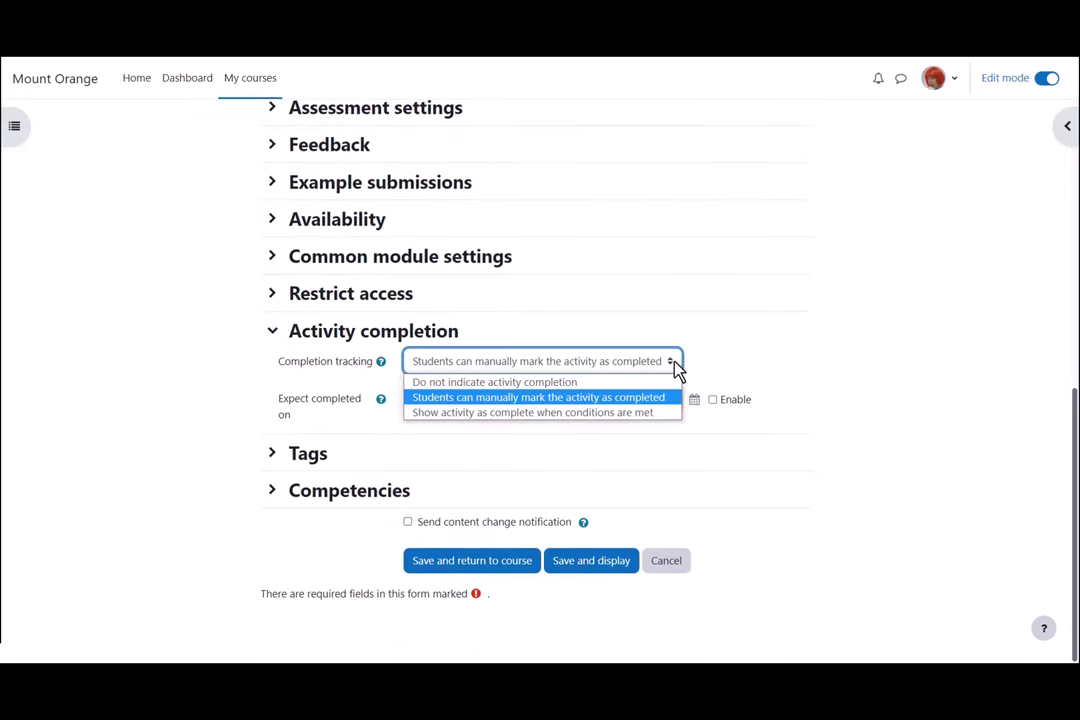
left_click(655, 413)
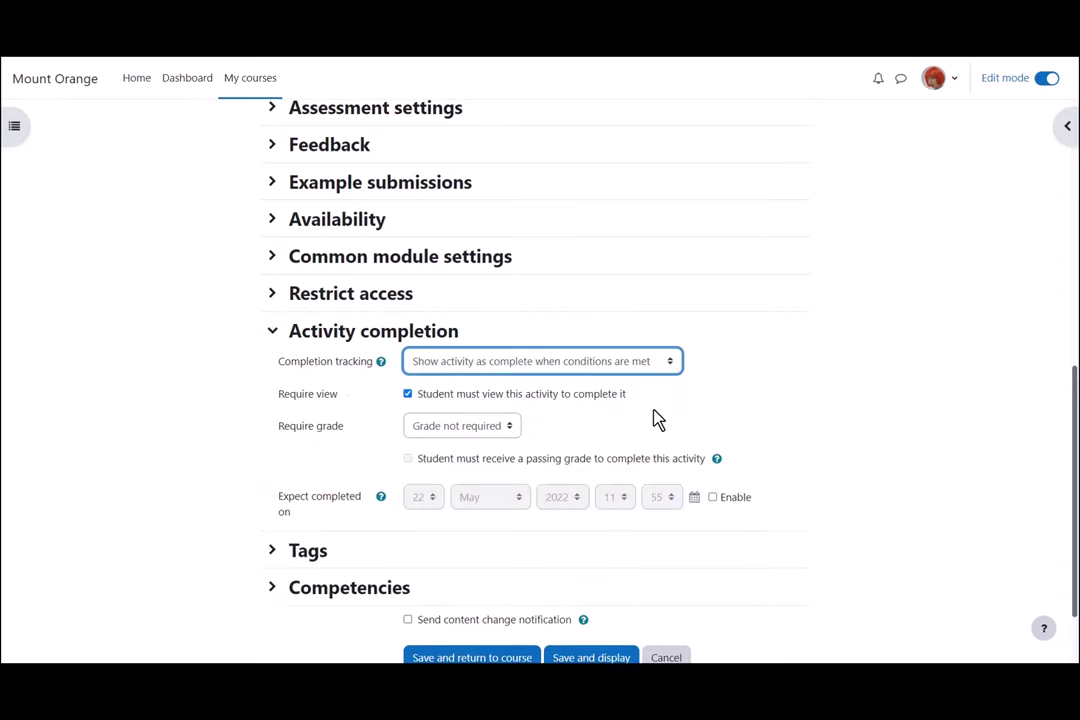
left_click(516, 434)
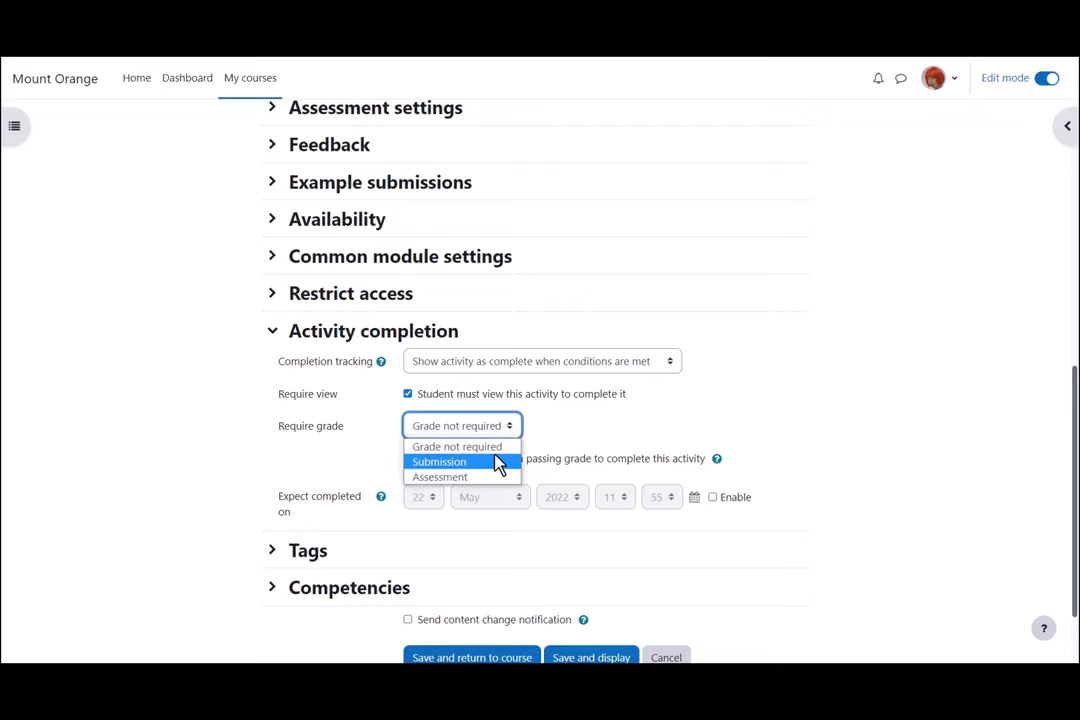
left_click(498, 462)
left_click(407, 394)
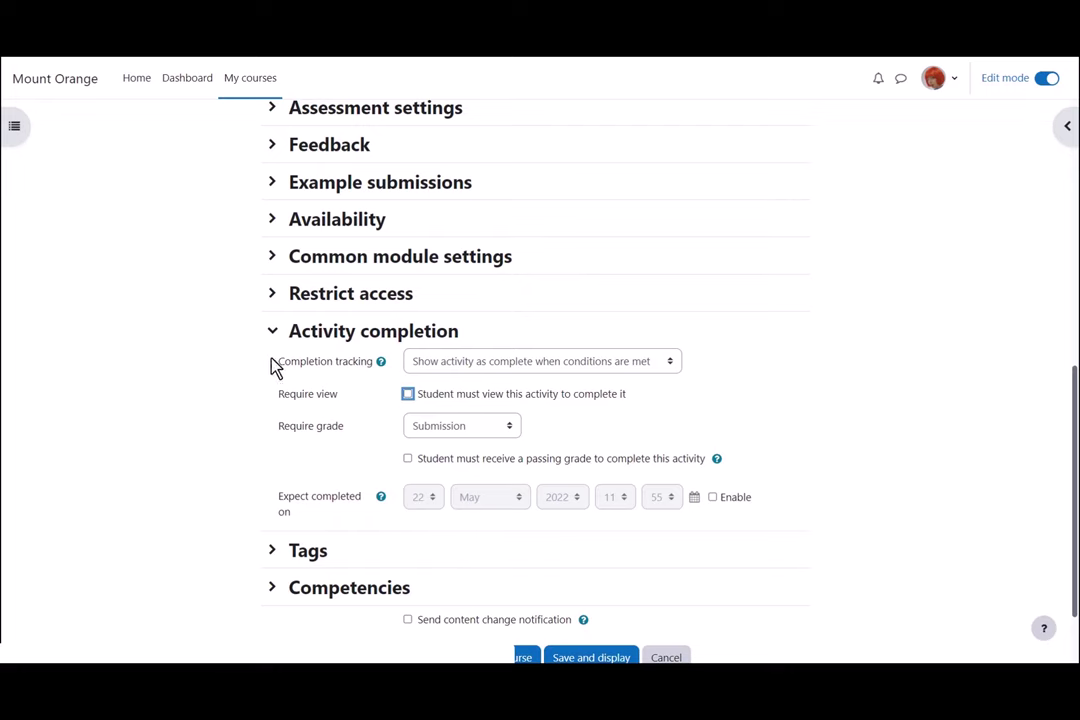
left_click(272, 332)
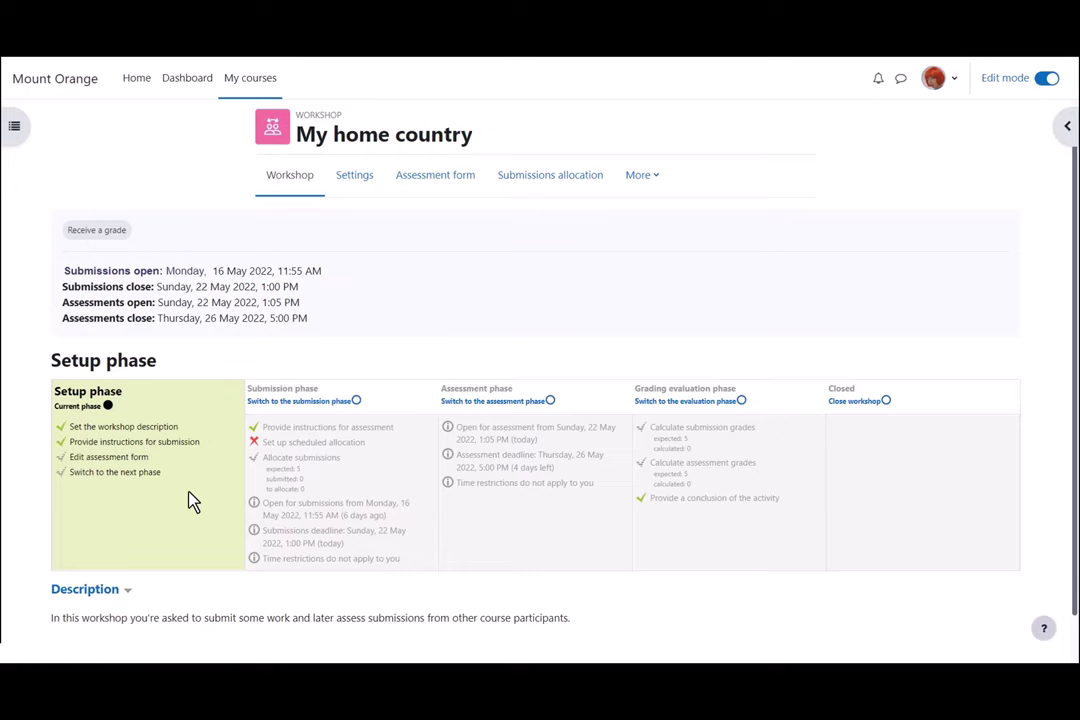
Open the Number of errors assessment form from the Setup phase checklist.
left_click(141, 462)
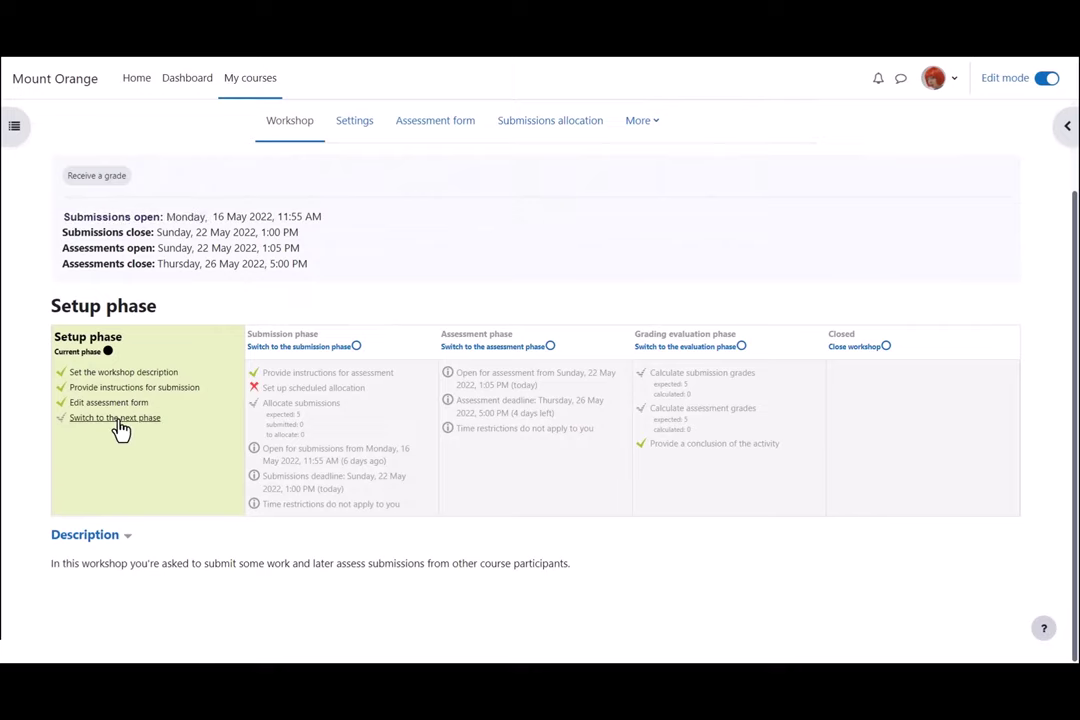
Switch the workshop to the Submission phase and confirm.
left_click(340, 348)
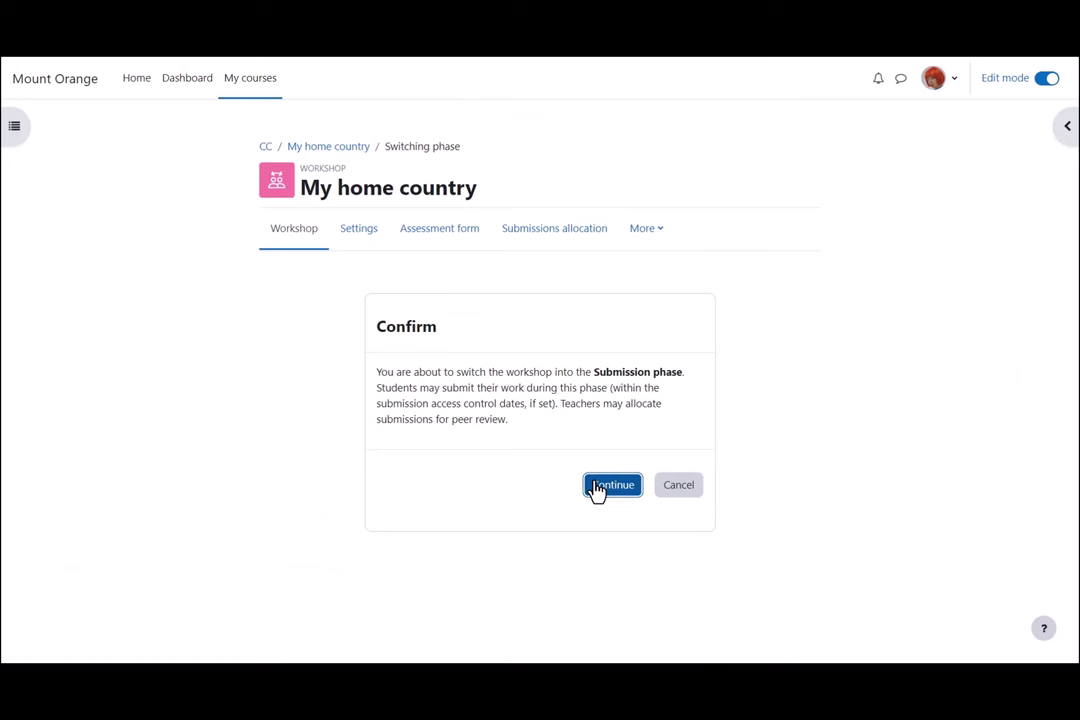
left_click(597, 487)
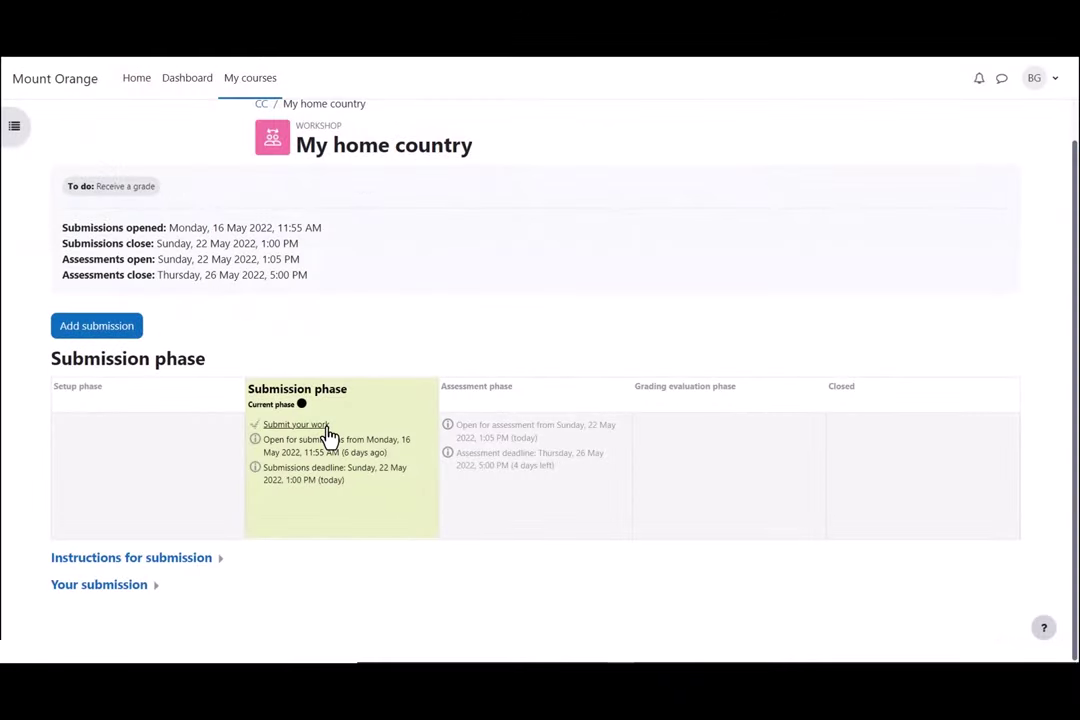
Write and save the student submission 'My home country Spain' about Barcelona.
left_click(96, 325)
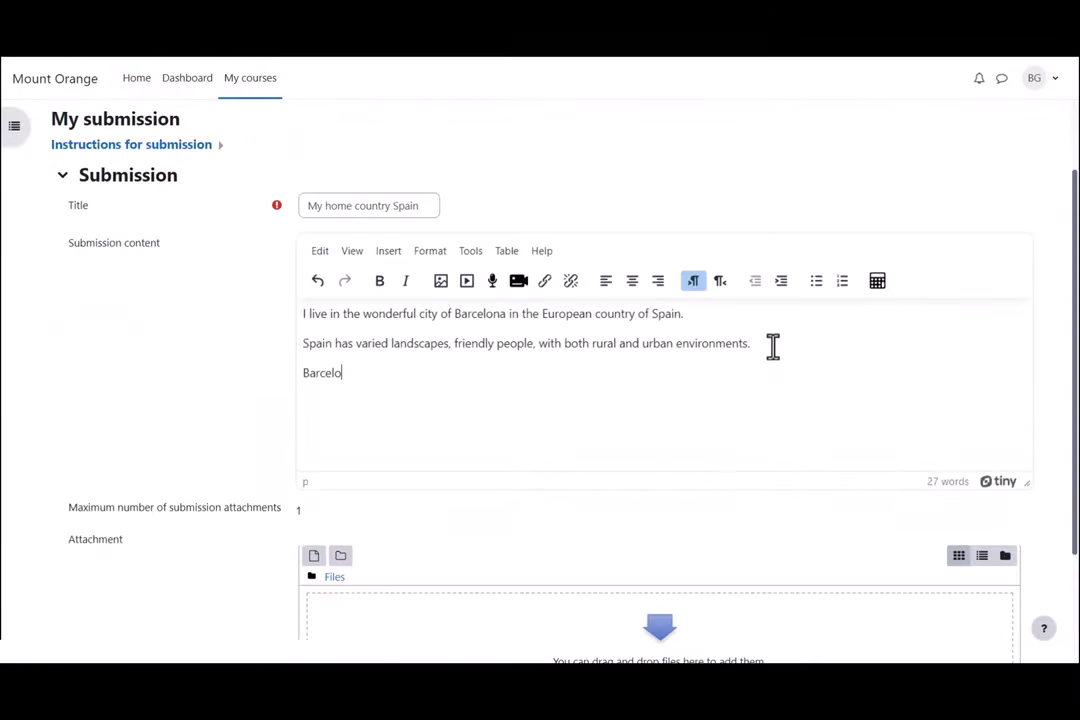
type("na has a great football t")
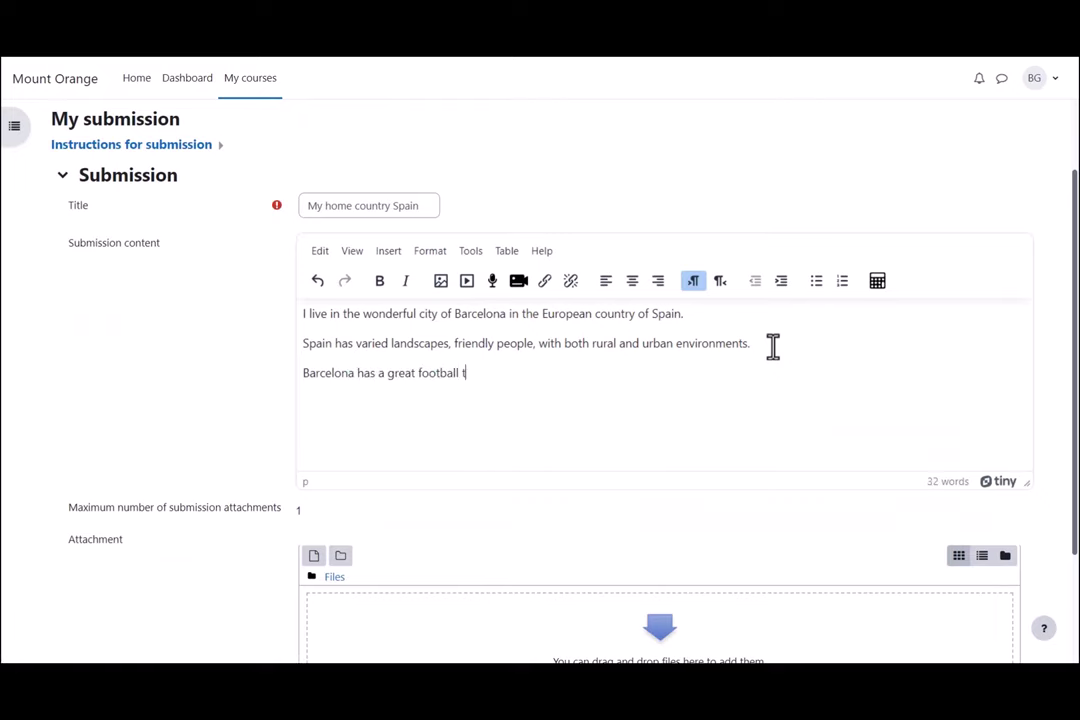
type("eam!")
key("Return")
type("Findf")
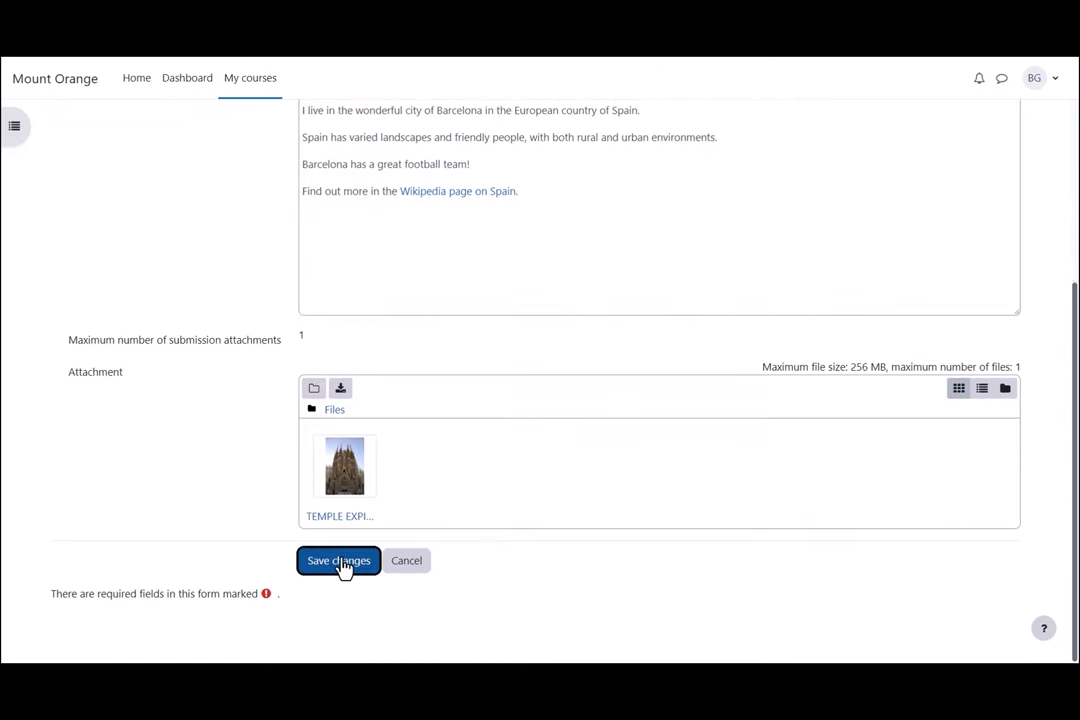
left_click(341, 563)
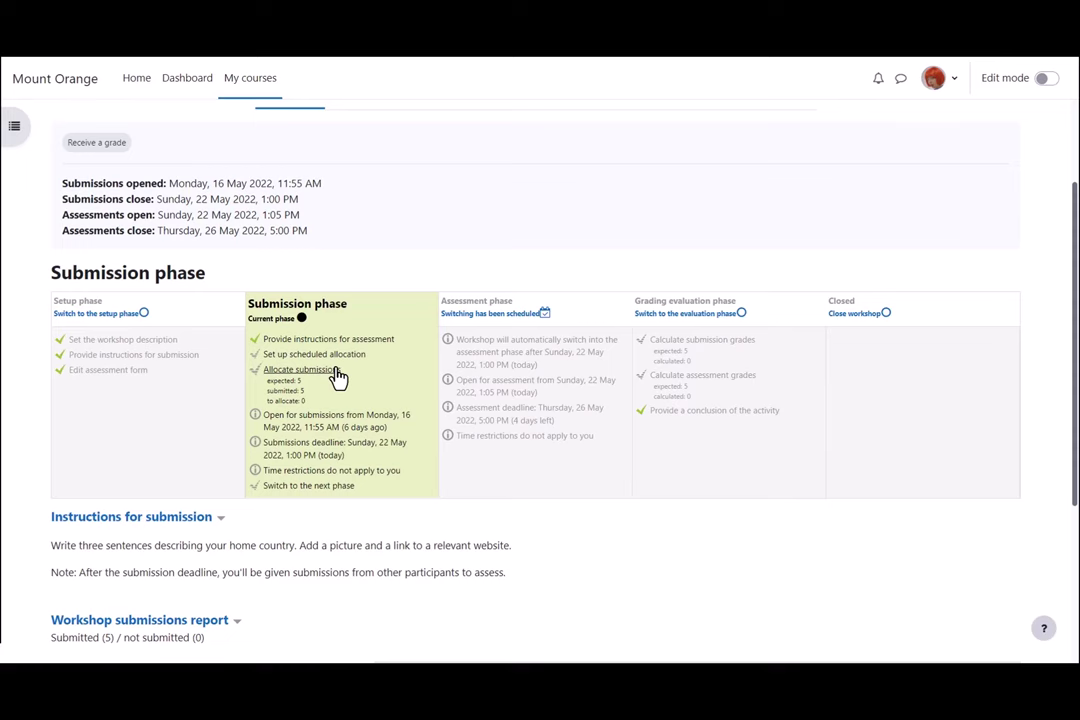
On the Submissions allocation page, inspect Bob Blue's possible reviewers and reviewees.
left_click(337, 372)
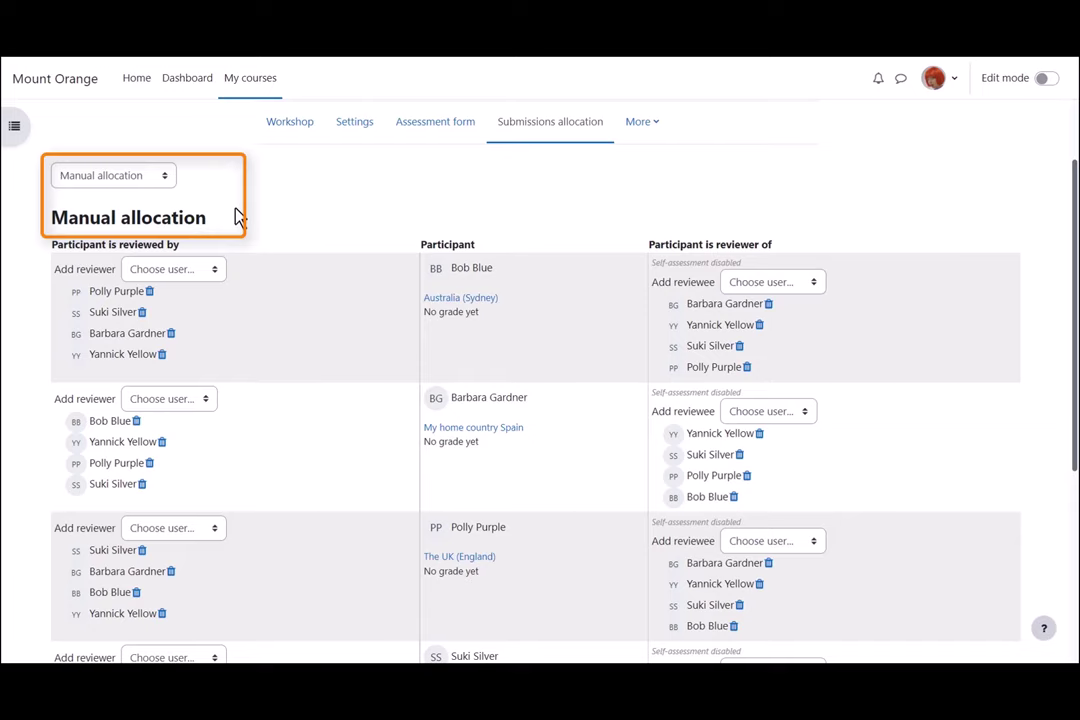
left_click(219, 270)
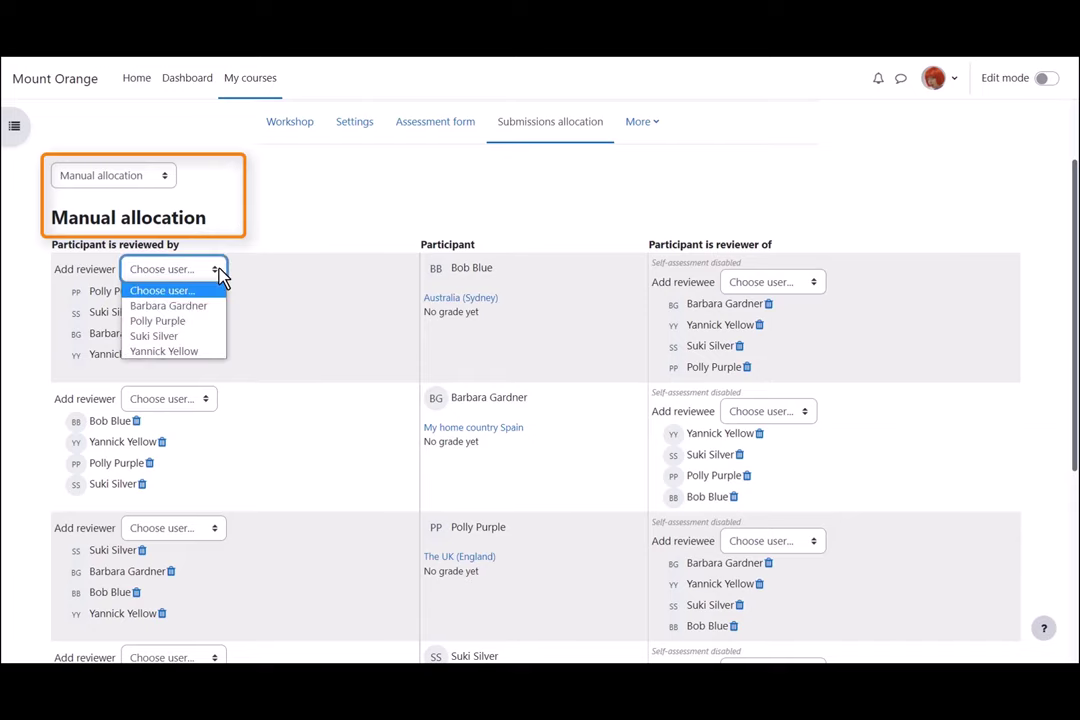
left_click(219, 270)
left_click(814, 285)
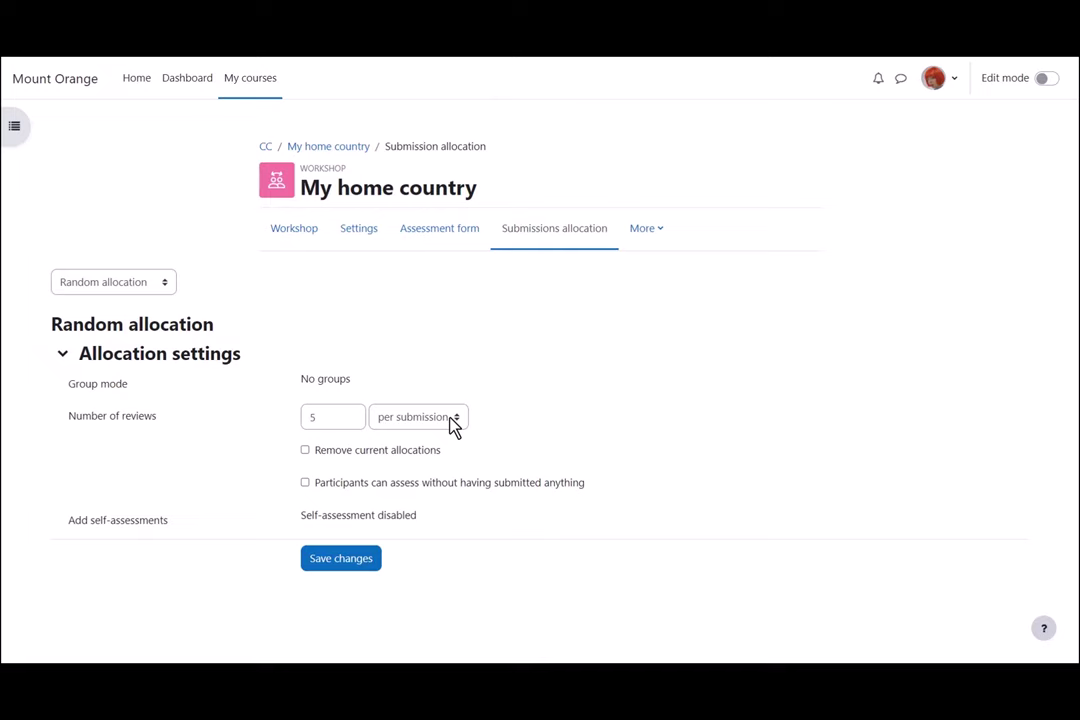
Change the random allocation's number of reviews from 5 to 2 per reviewer.
left_click(452, 420)
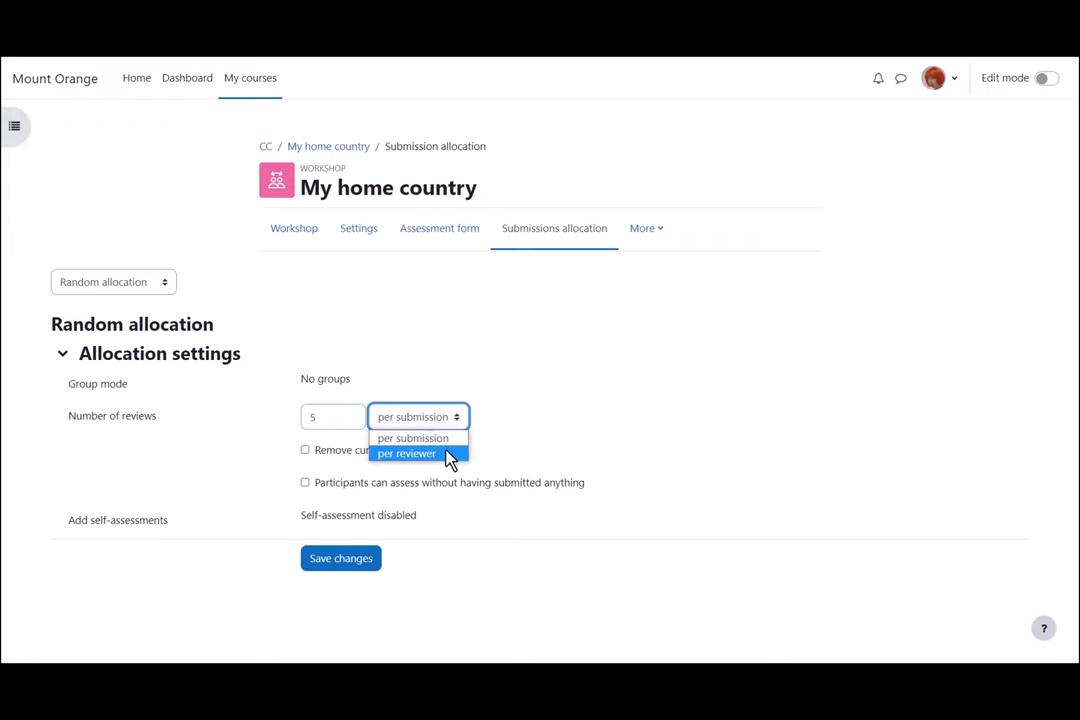
left_click(449, 455)
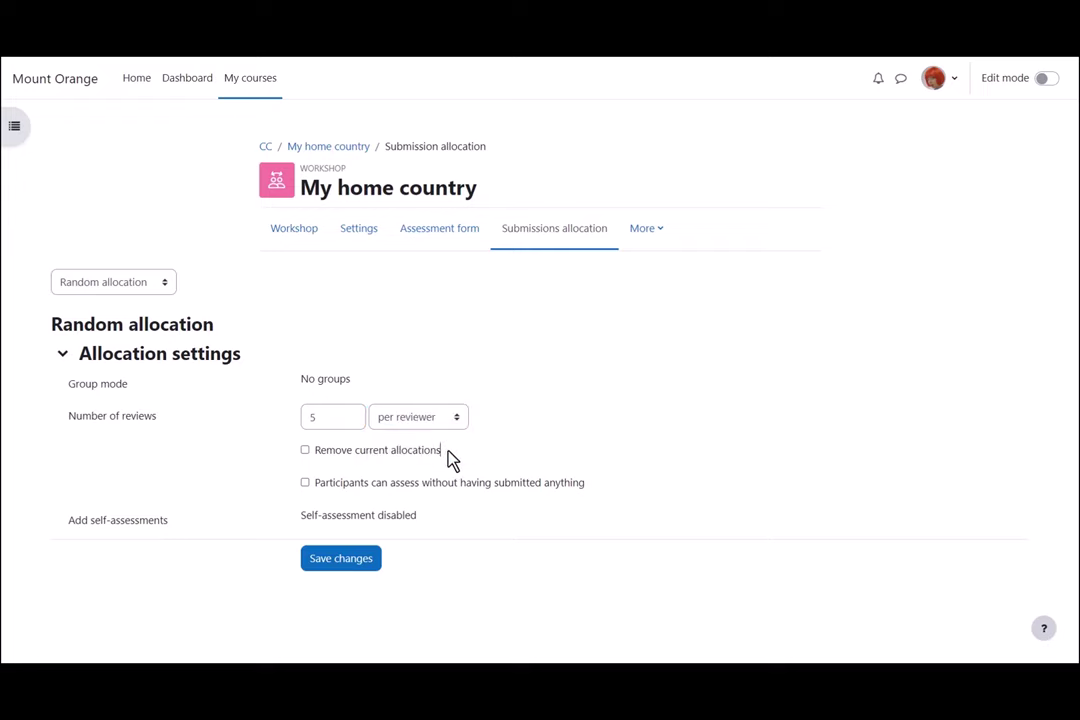
left_click(345, 415)
key("BackSpace")
type("2")
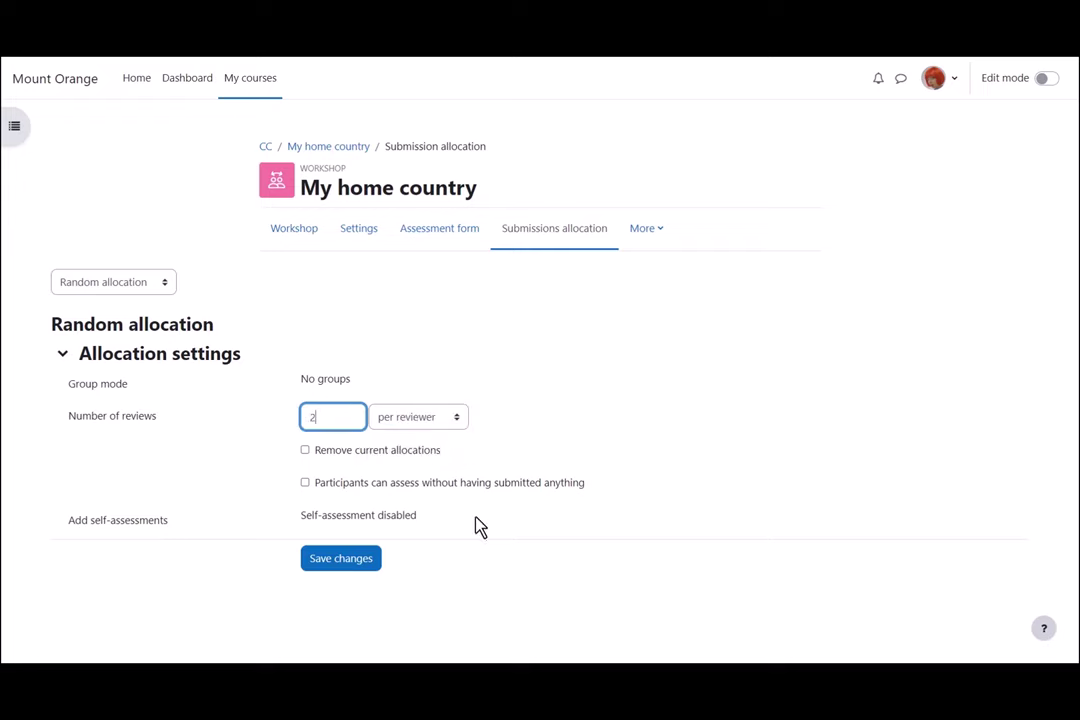
left_click(479, 524)
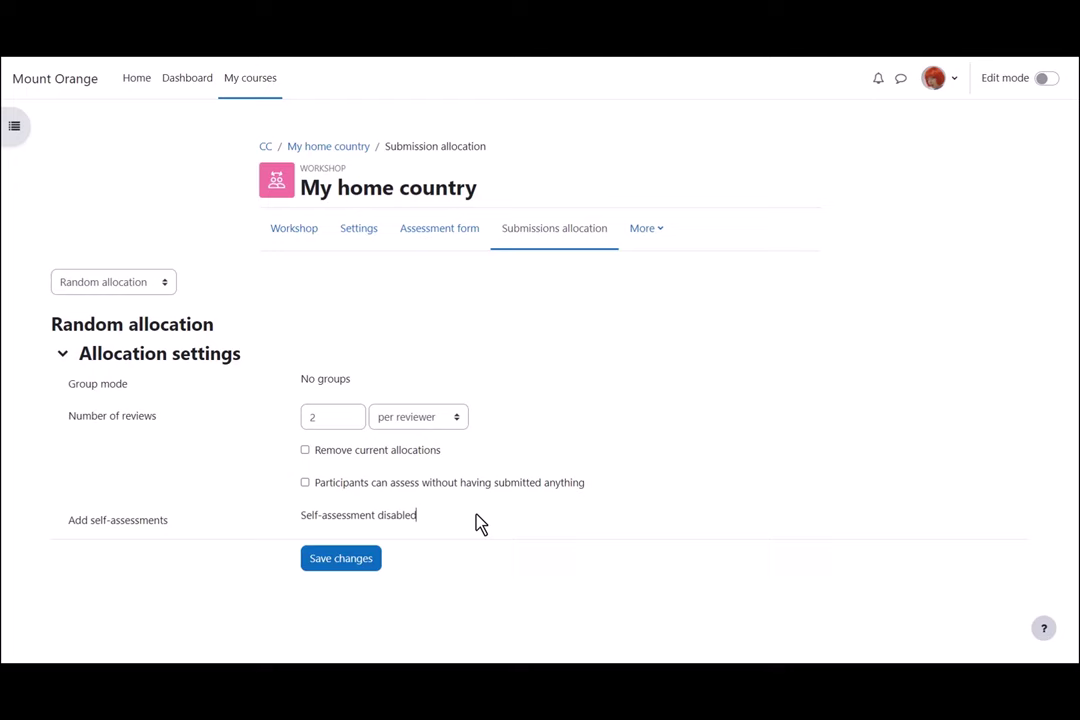
Save the random allocation settings to create the 20 peer-review allocations.
left_click(360, 558)
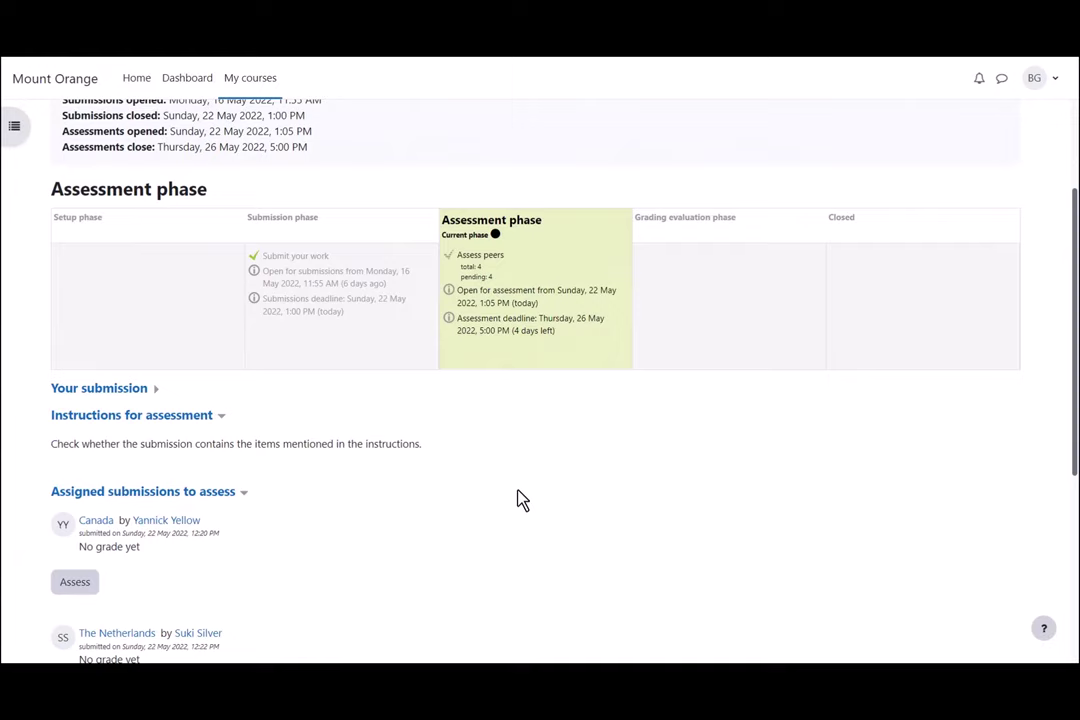
Assess Canada: Yes to Assertions 1 and 2, commenting 'Well done!' and 'Interesting!'.
scroll(519, 500, "down", 1)
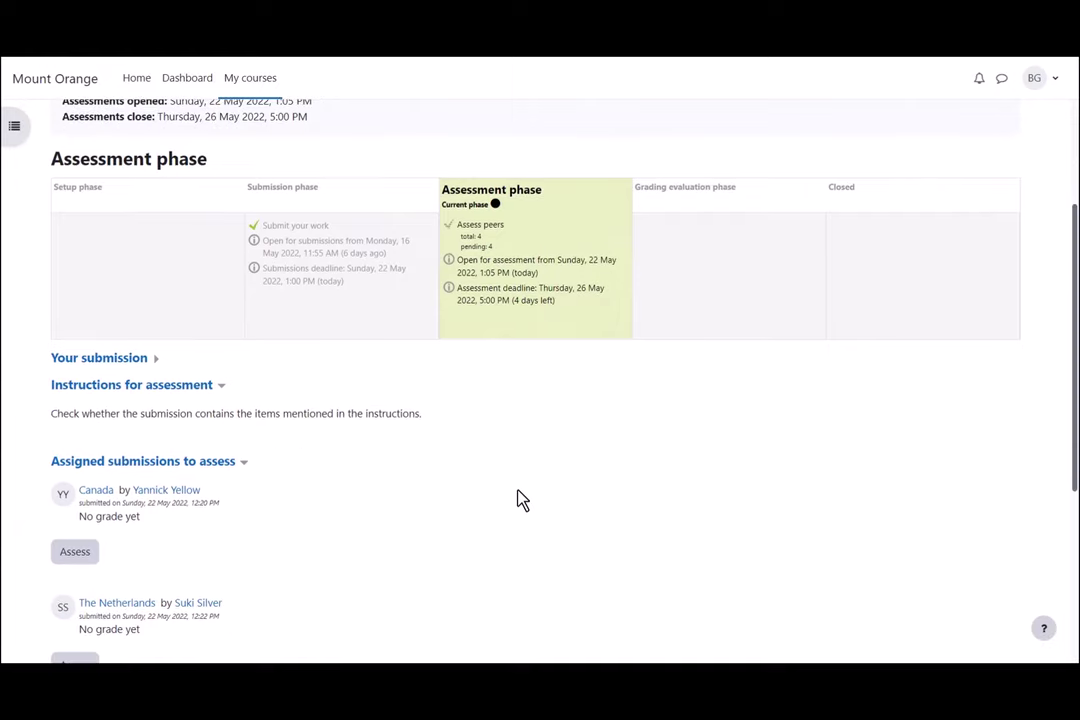
scroll(520, 503, "down", 1)
scroll(523, 506, "down", 1)
scroll(528, 507, "down", 1)
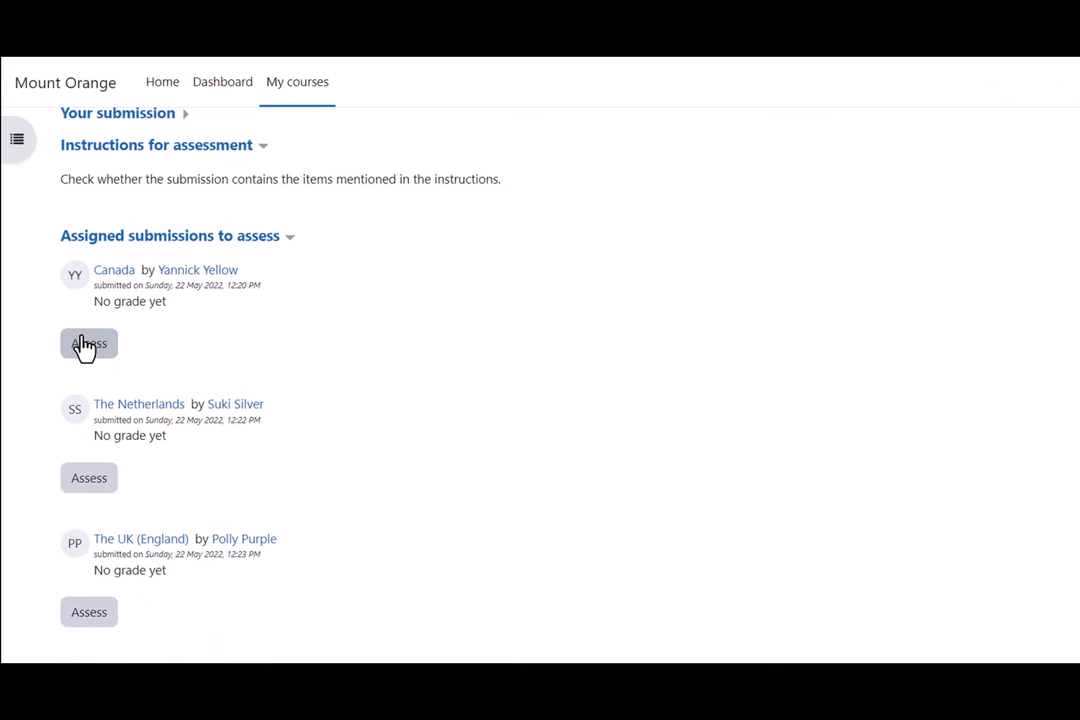
left_click(85, 345)
scroll(280, 380, "down", 2)
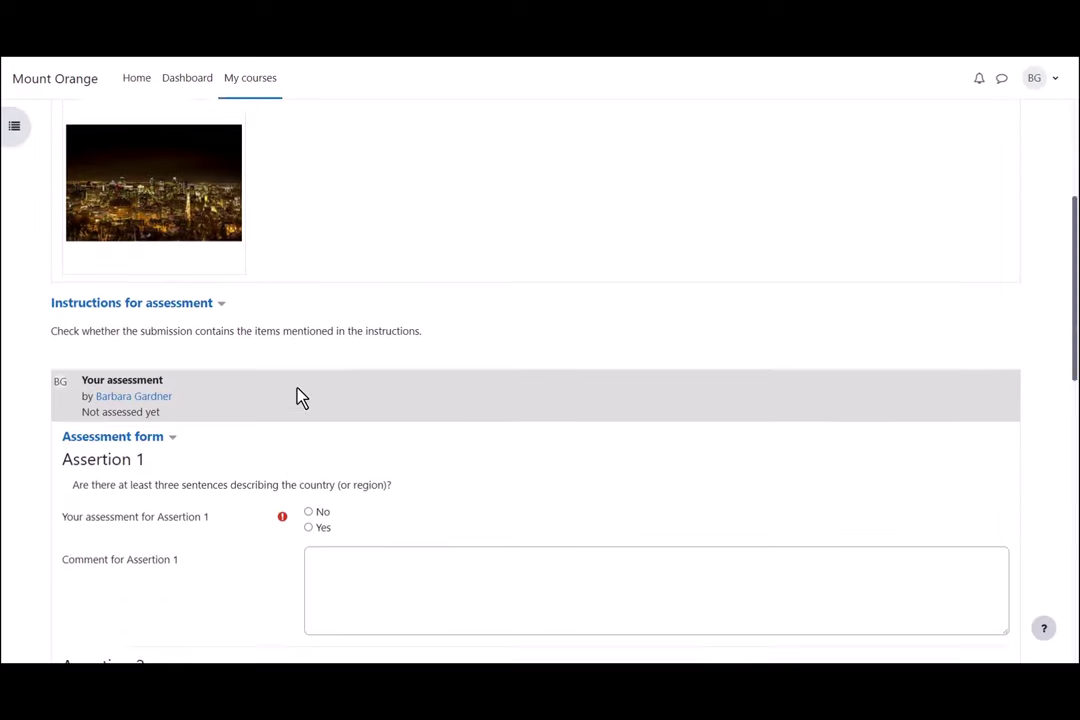
scroll(300, 395, "down", 2)
scroll(302, 385, "down", 1)
left_click(308, 345)
key("Tab")
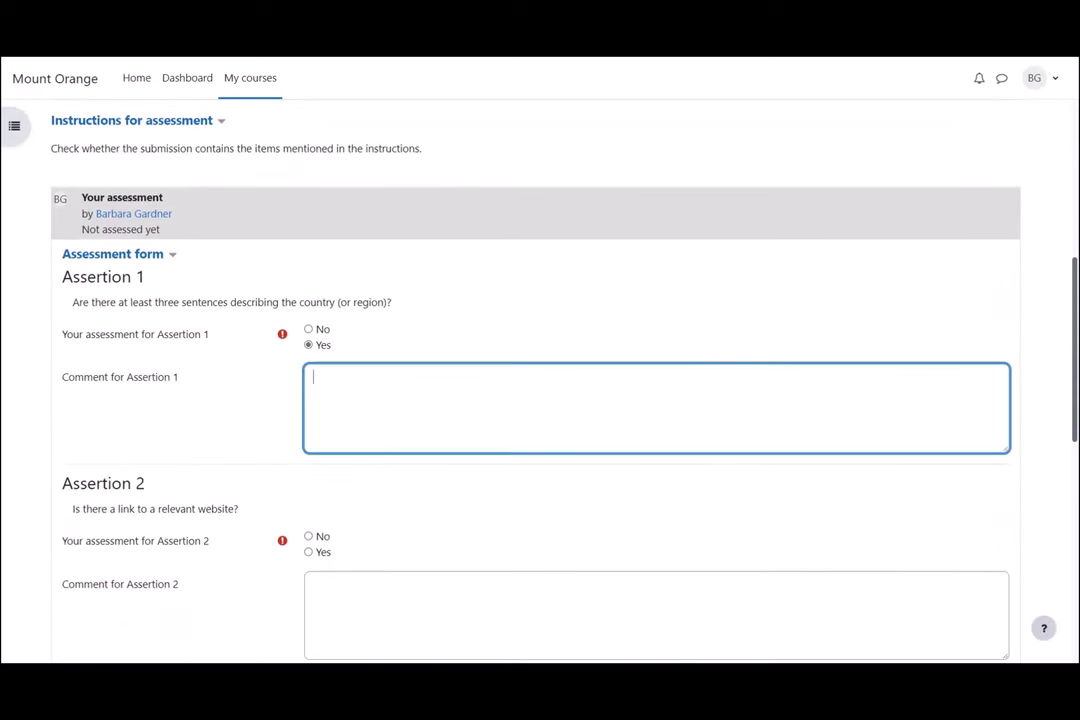
type("Well done!")
scroll(362, 489, "down", 3)
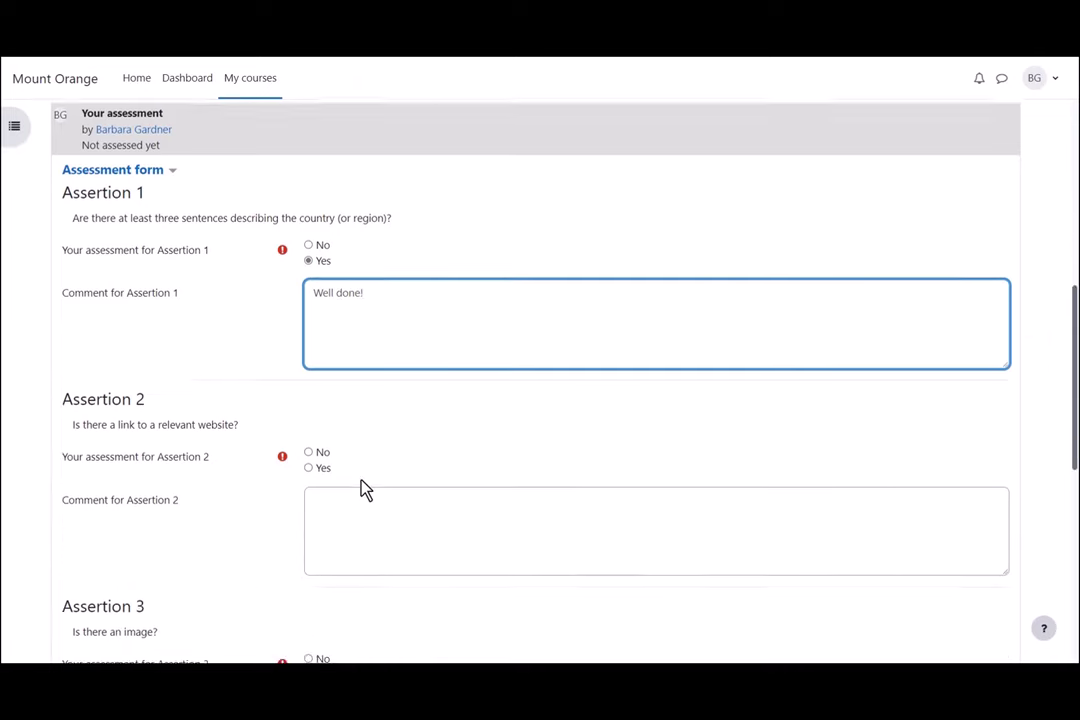
left_click(308, 383)
left_click(323, 416)
type("Interesting!")
Answer No to Assertion 3 with 'Beautiful!' and give feedback 'I hope I can visit one day.'.
scroll(323, 416, "down", 1)
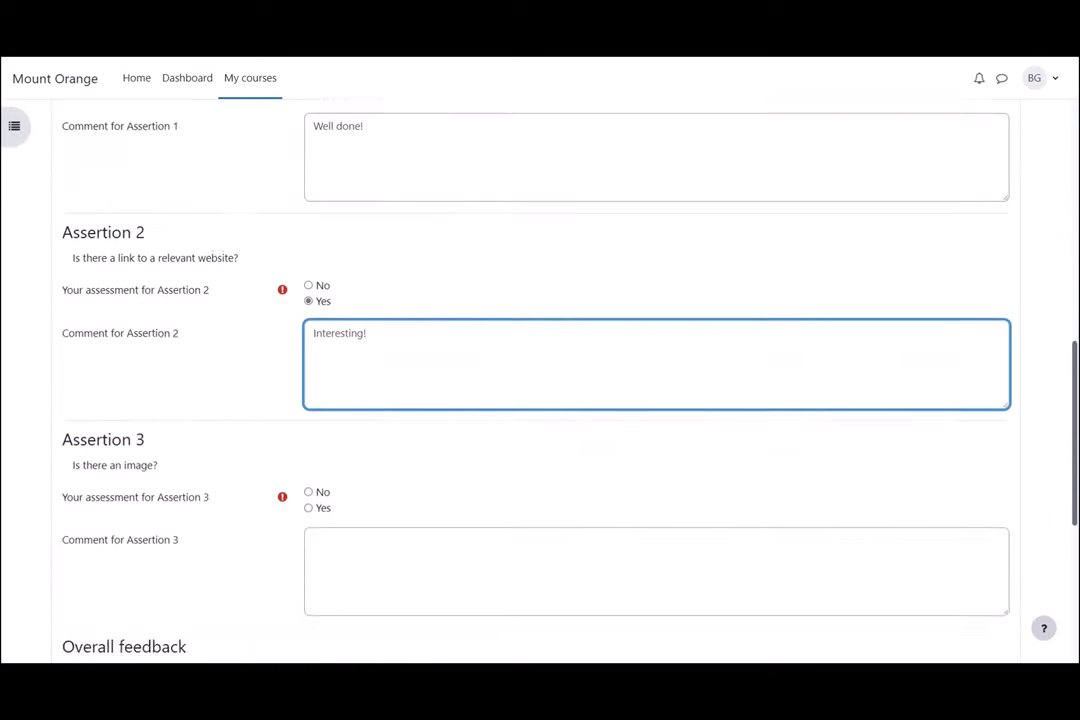
scroll(323, 416, "down", 2)
left_click(308, 320)
key("Tab")
type("Be")
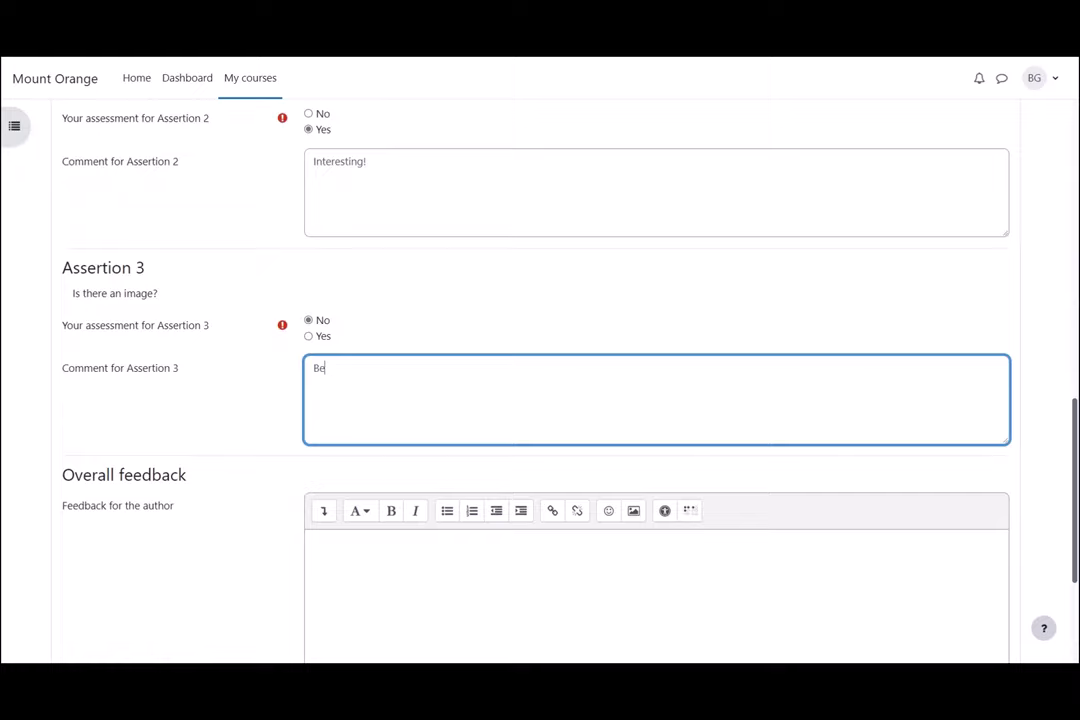
type("autiful!")
scroll(656, 400, "down", 2)
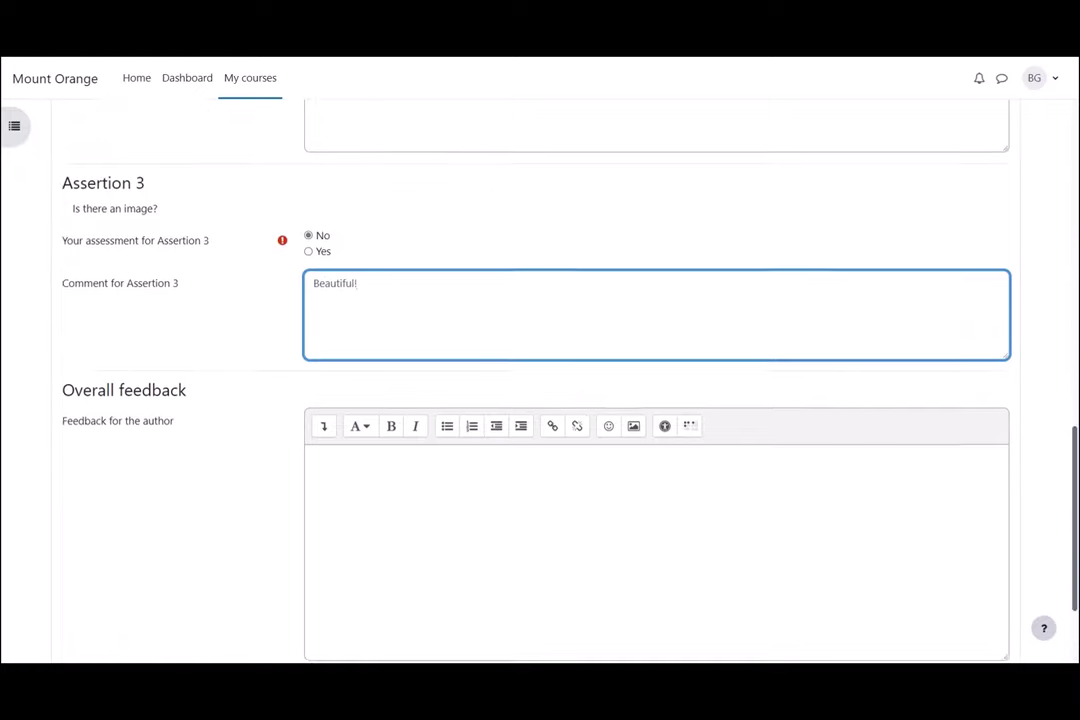
key("Tab")
type("I hope I can visit one day.")
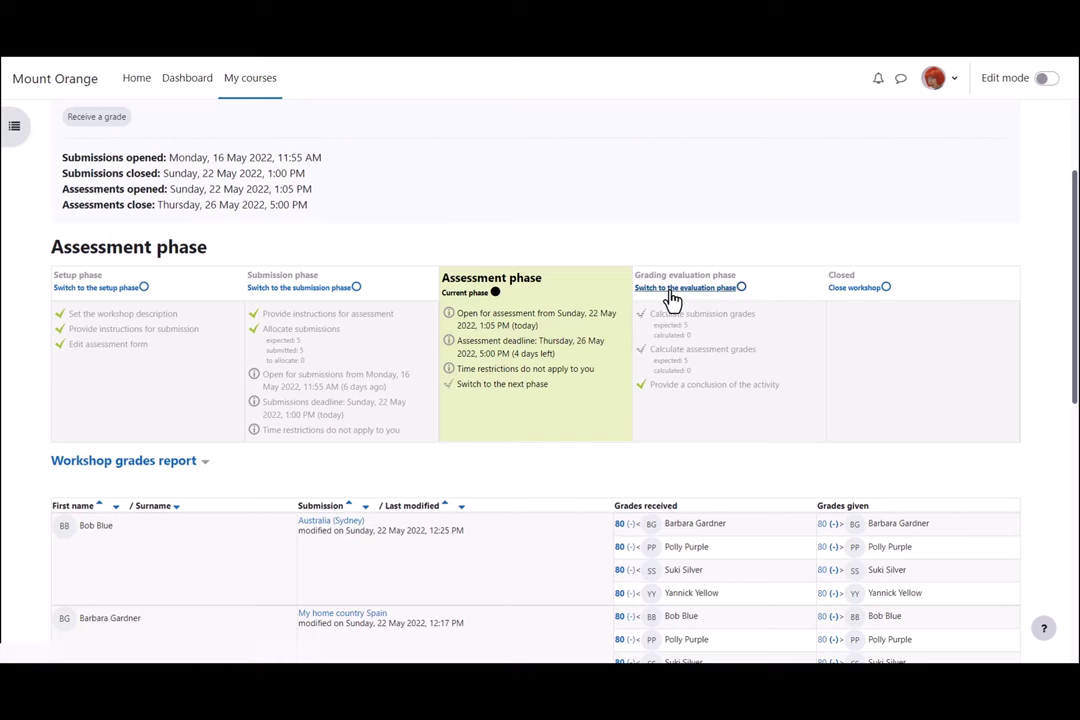
Switch to the grading evaluation phase, keep comparison at fair, and recalculate grades.
left_click(673, 289)
left_click(632, 486)
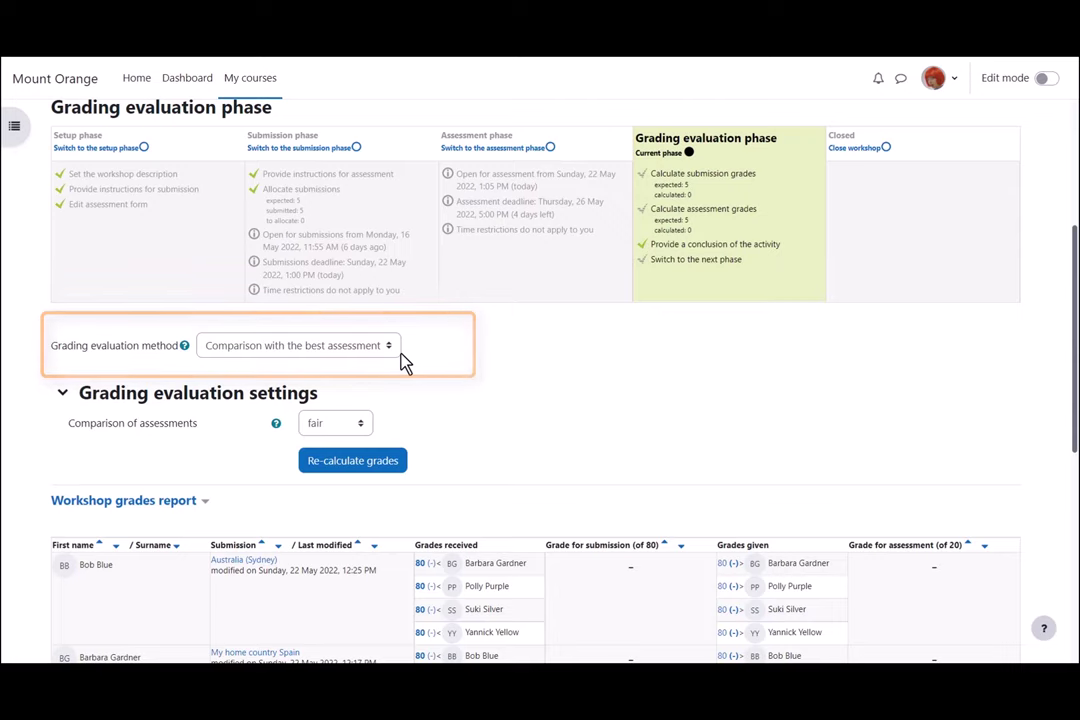
left_click(362, 432)
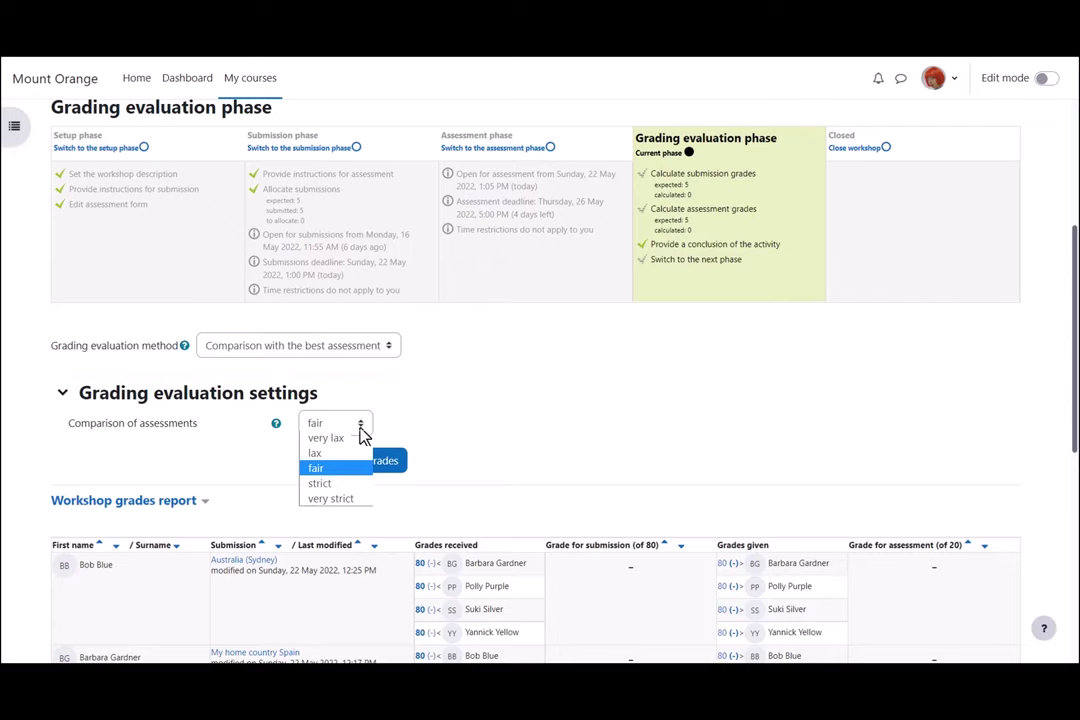
left_click(362, 432)
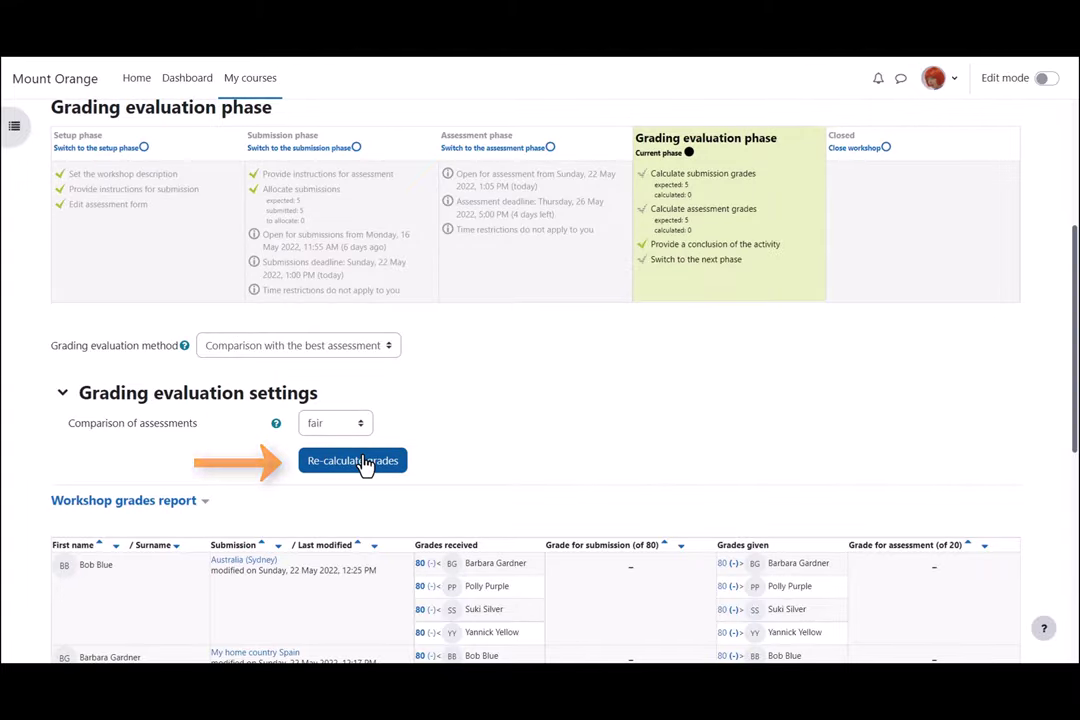
left_click(364, 465)
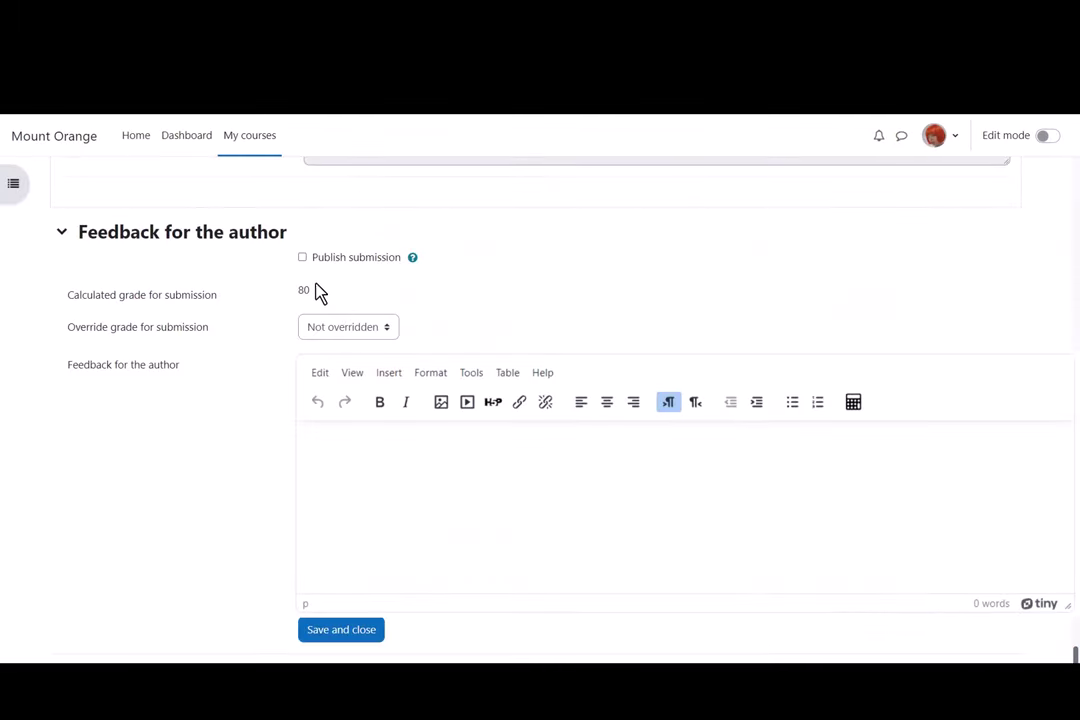
Mark the 'My home country Spain' submission as published for all participants.
left_click(302, 259)
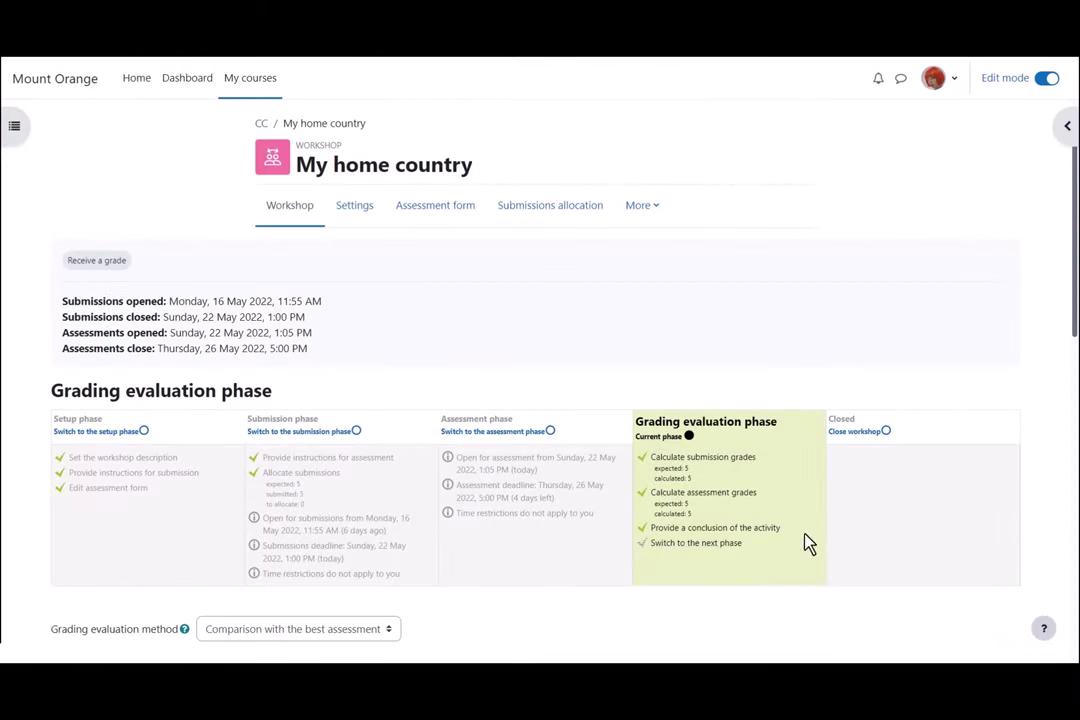
Close the My home country workshop and confirm the closure.
left_click(882, 440)
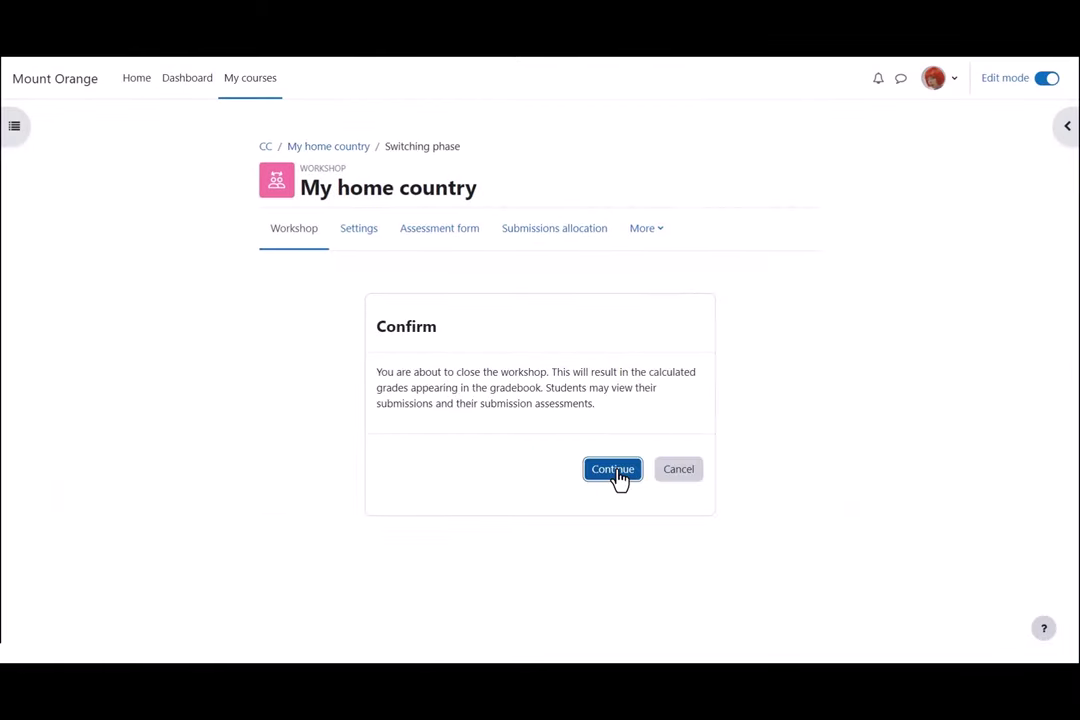
left_click(616, 470)
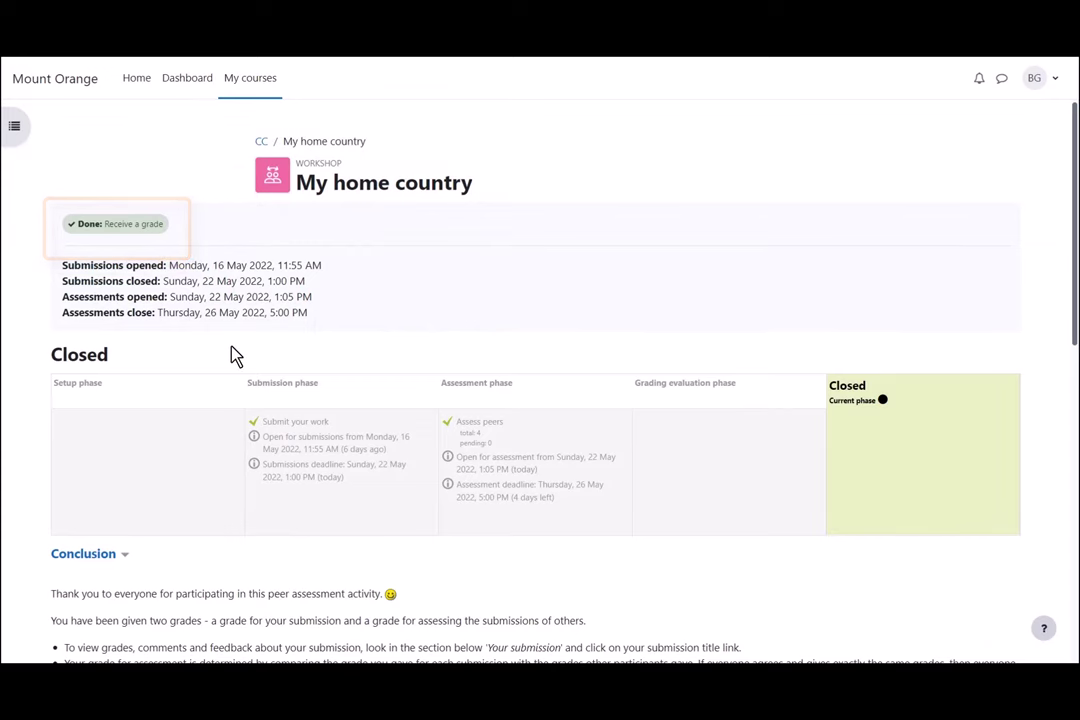
Scroll to Your grades: 80.00/80.00 for submission, 13.22/20.00 for assessment.
scroll(231, 354, "down", 3)
scroll(231, 354, "down", 2)
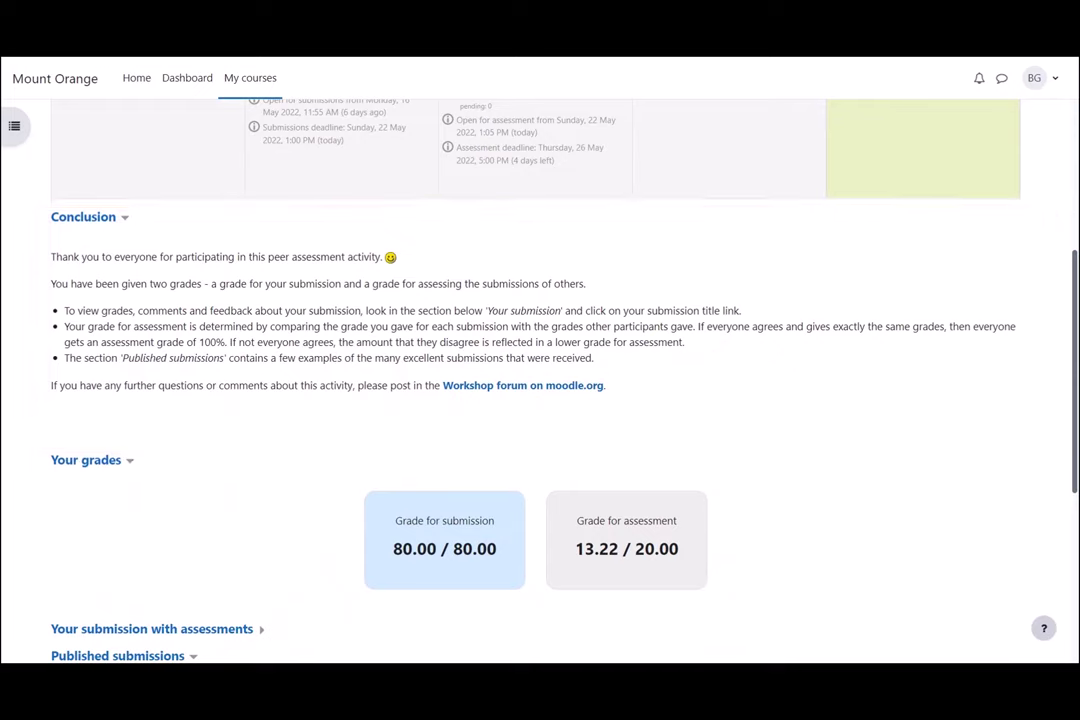
scroll(540, 380, "down", 3)
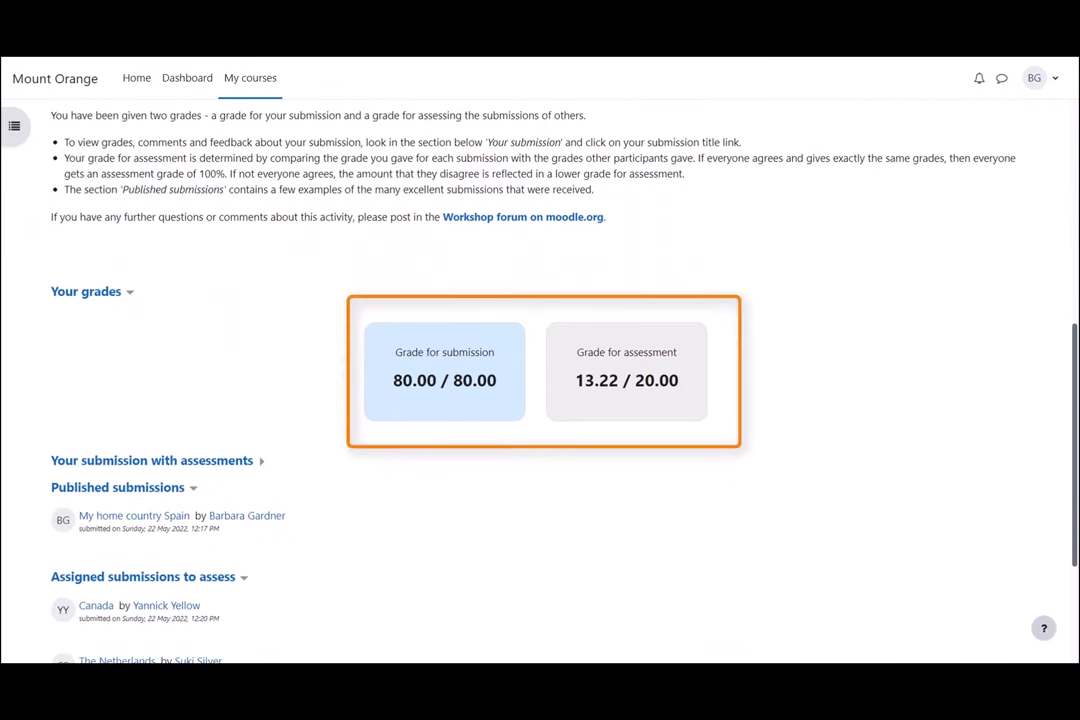